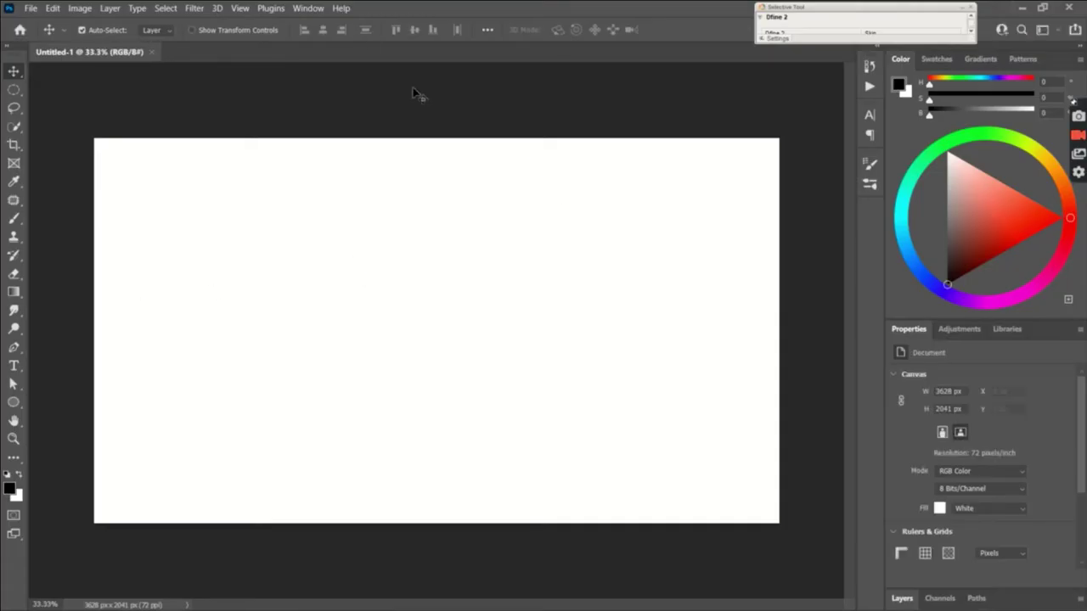
# Step: Load the Colorful Vector Creator V2.atn action set into the Actions panel and expand it
pyautogui.click(308, 9)
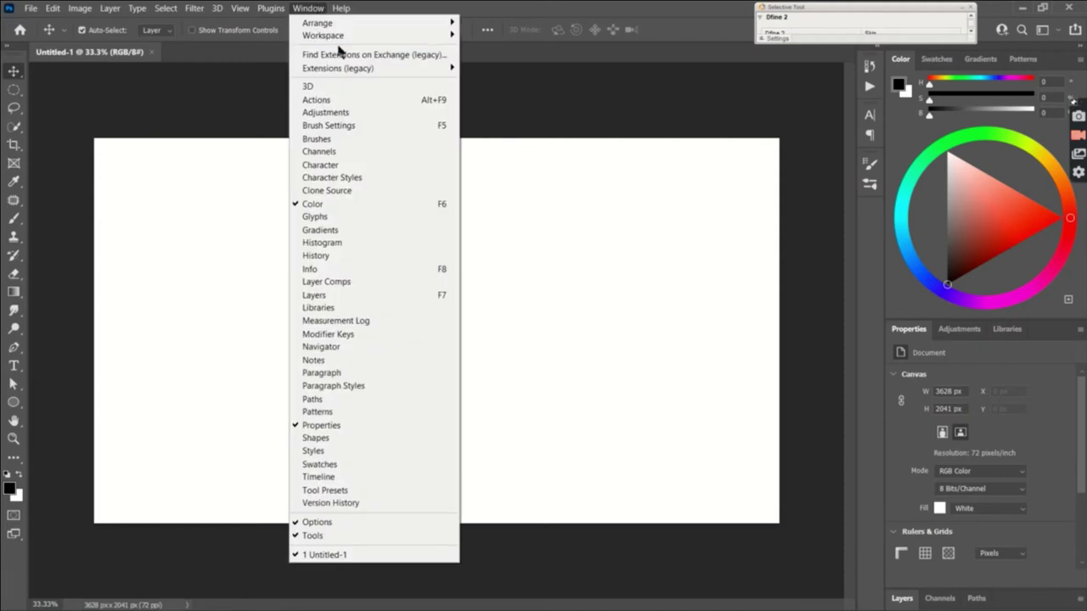
pyautogui.click(341, 99)
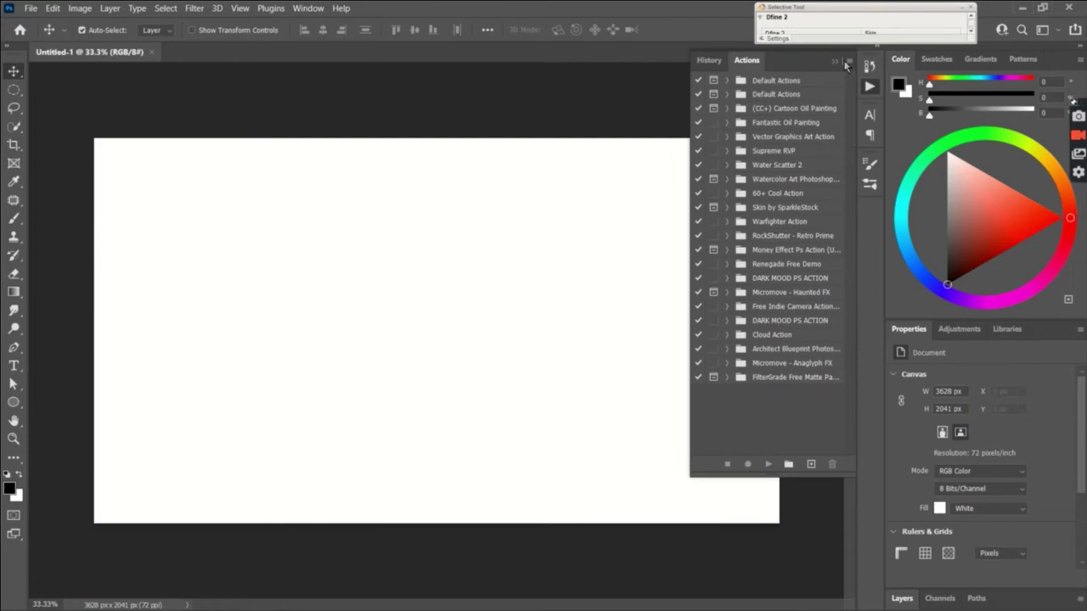
pyautogui.click(849, 63)
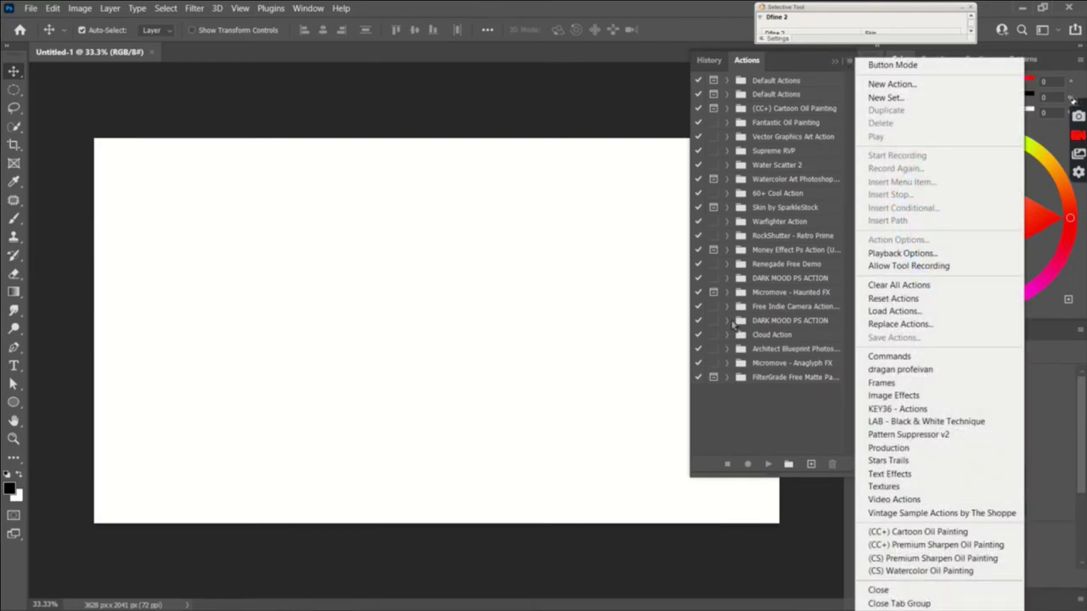
pyautogui.click(621, 93)
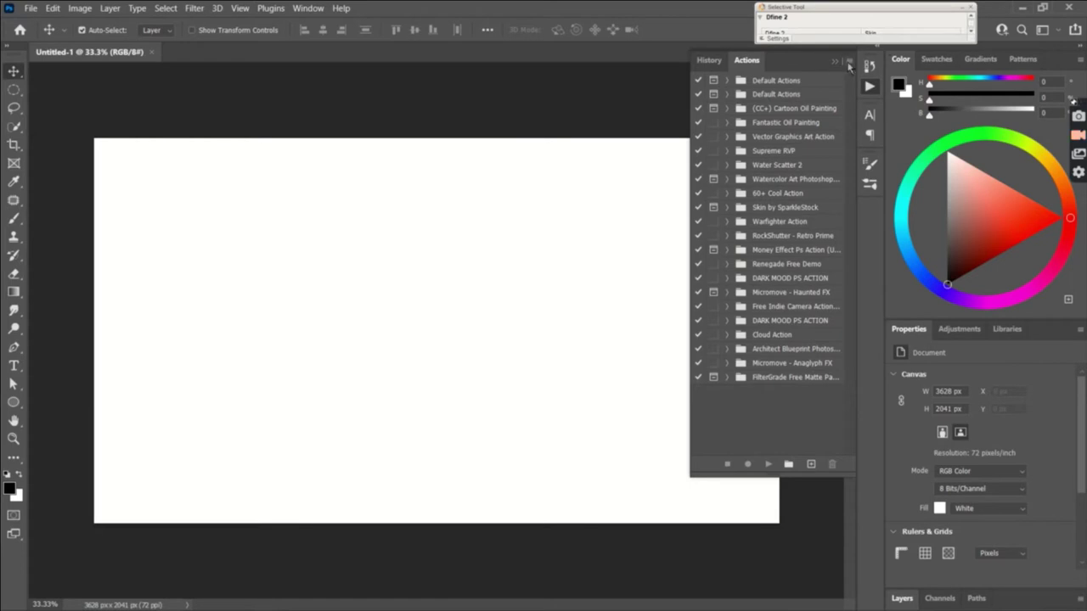
pyautogui.click(848, 65)
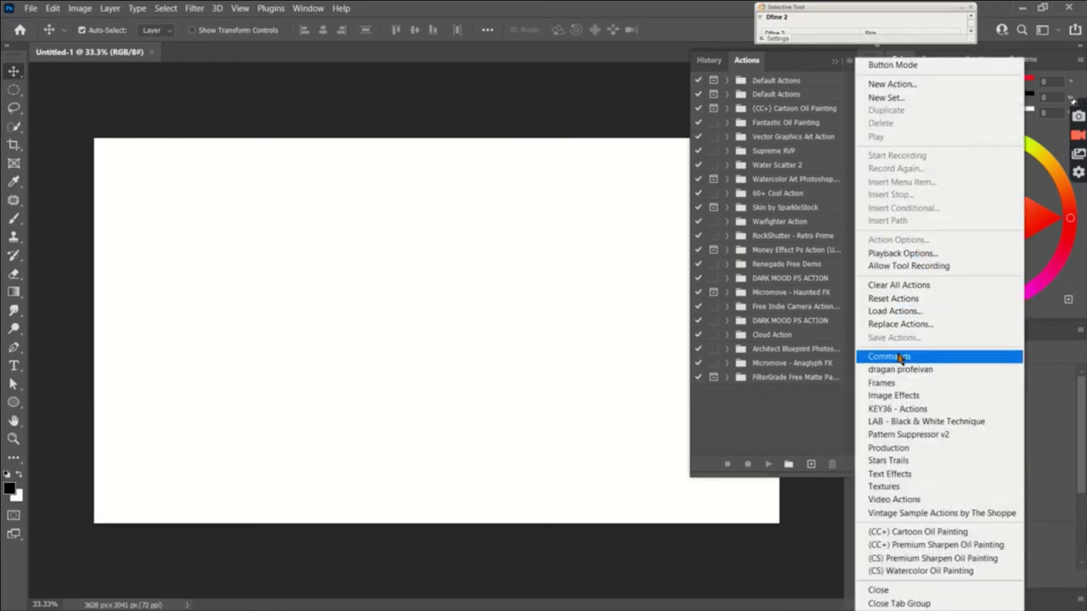
pyautogui.click(895, 311)
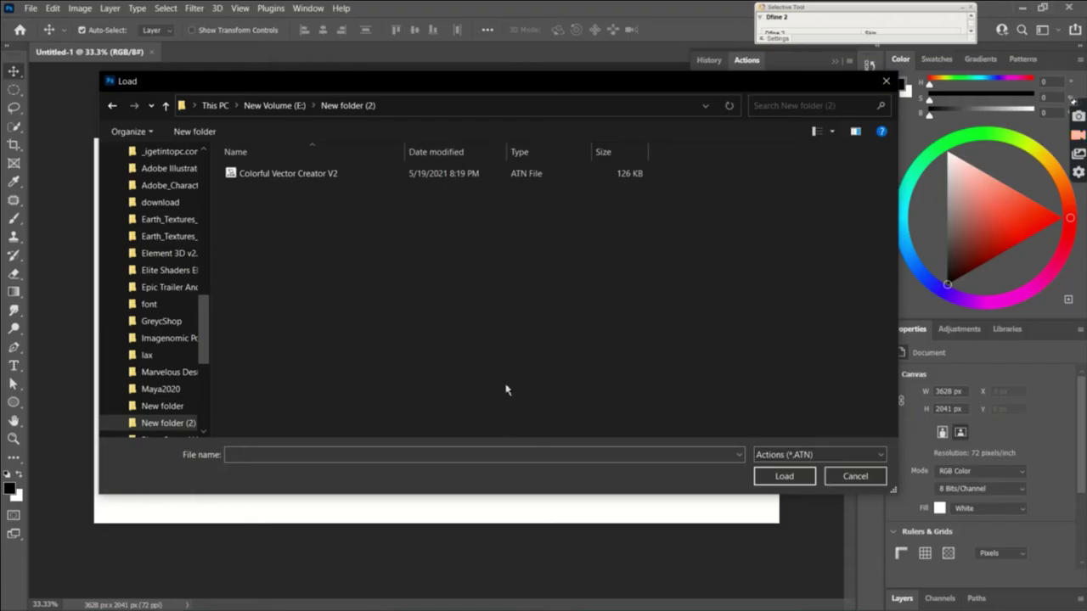
pyautogui.click(331, 183)
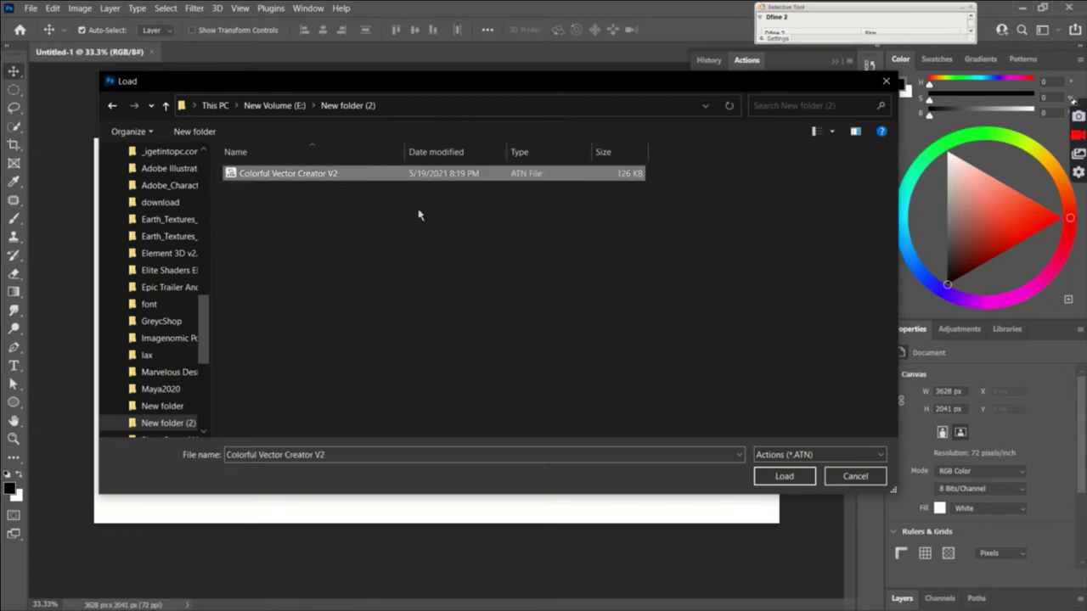
pyautogui.click(799, 482)
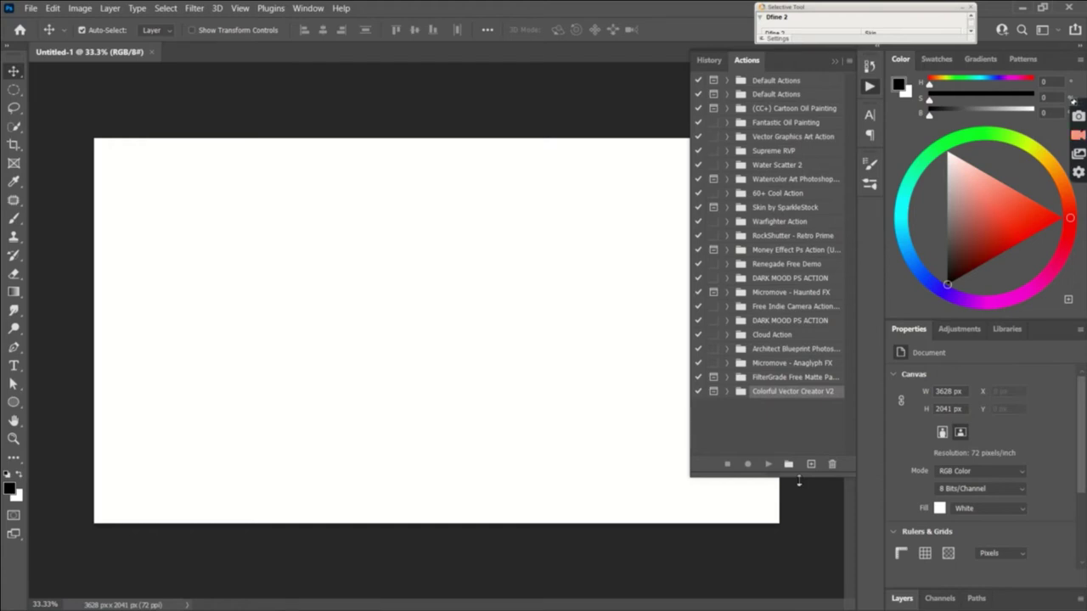
pyautogui.click(728, 392)
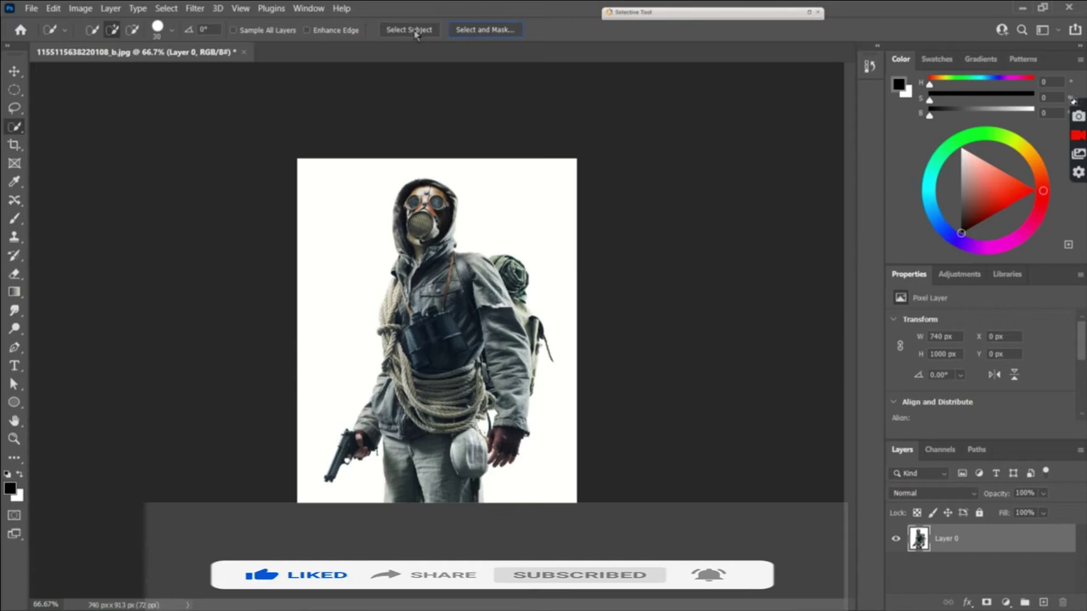
# Step: Select the gas-masked soldier with Select Subject and mask out the white background
pyautogui.click(408, 29)
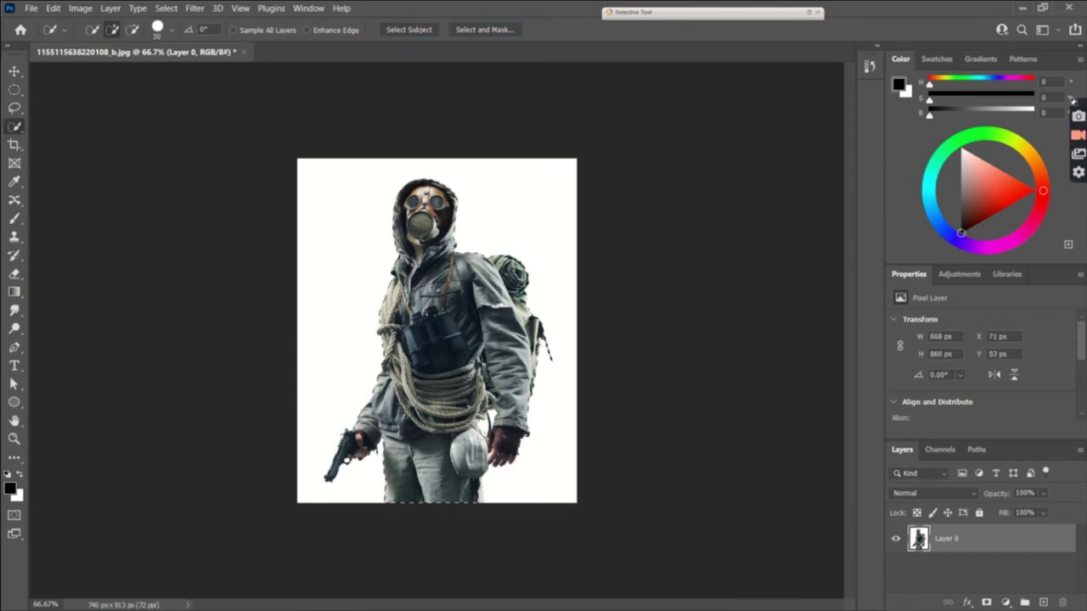
pyautogui.click(986, 602)
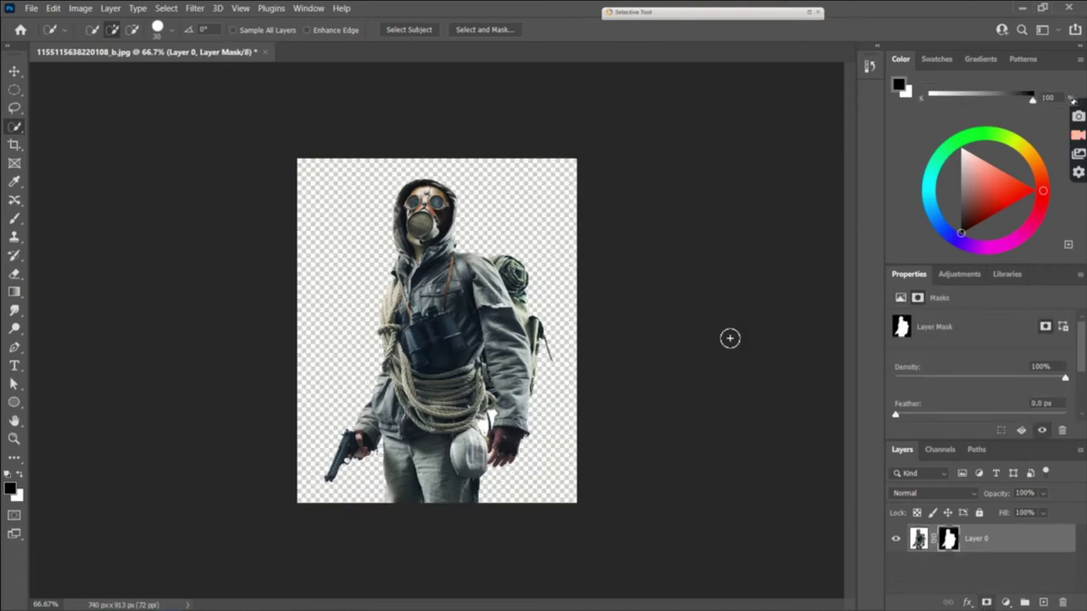
pyautogui.scroll(1, 557, 195)
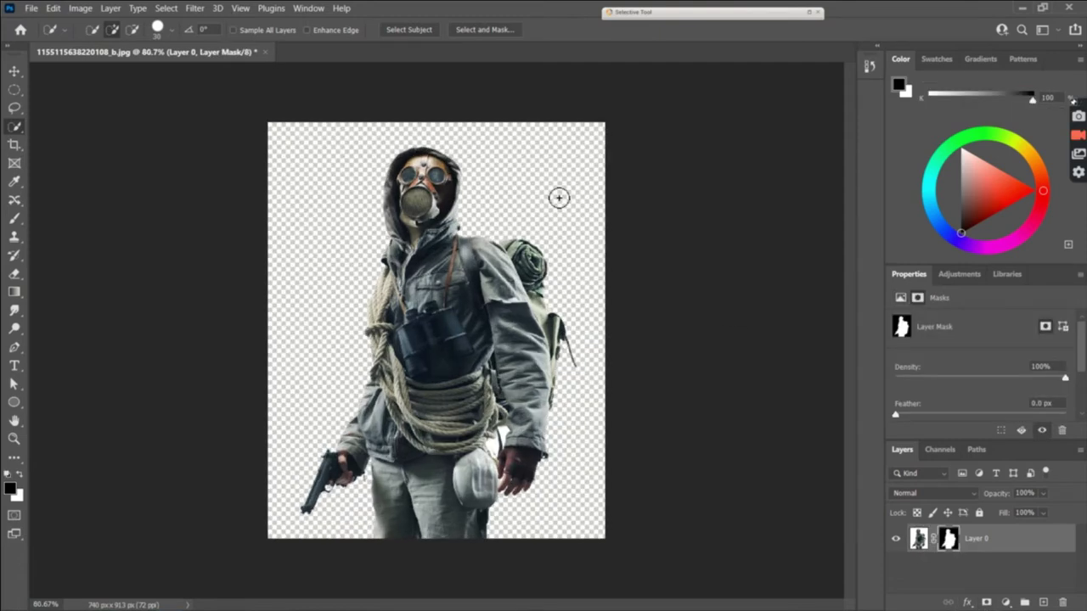
pyautogui.scroll(1, 558, 198)
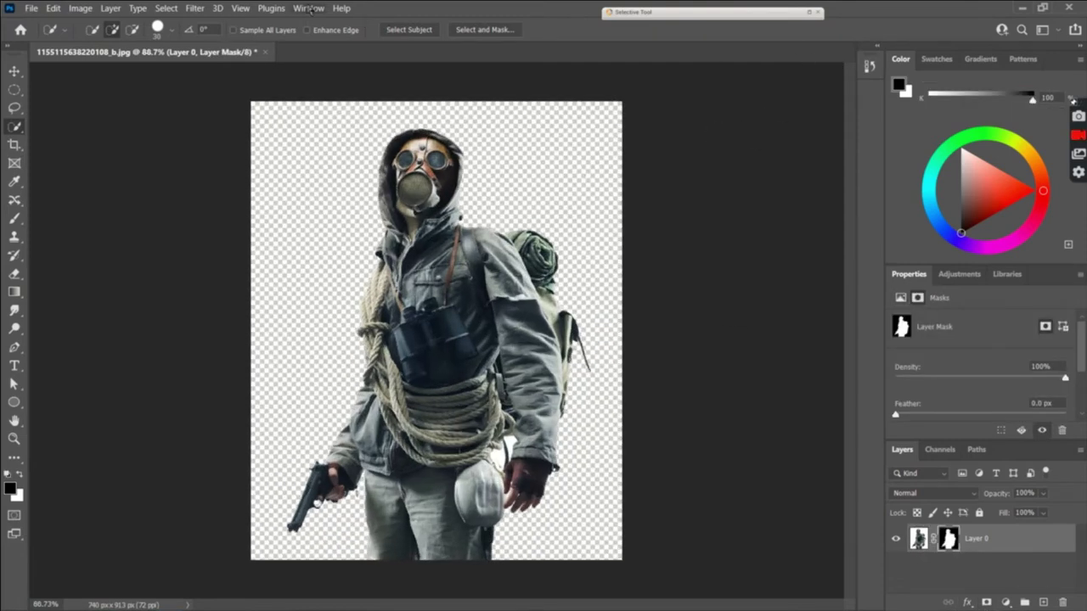
pyautogui.click(309, 9)
# Step: Play the '2. With Oil Paint' action from Colorful Vector Creator V2 on the soldier
pyautogui.click(395, 100)
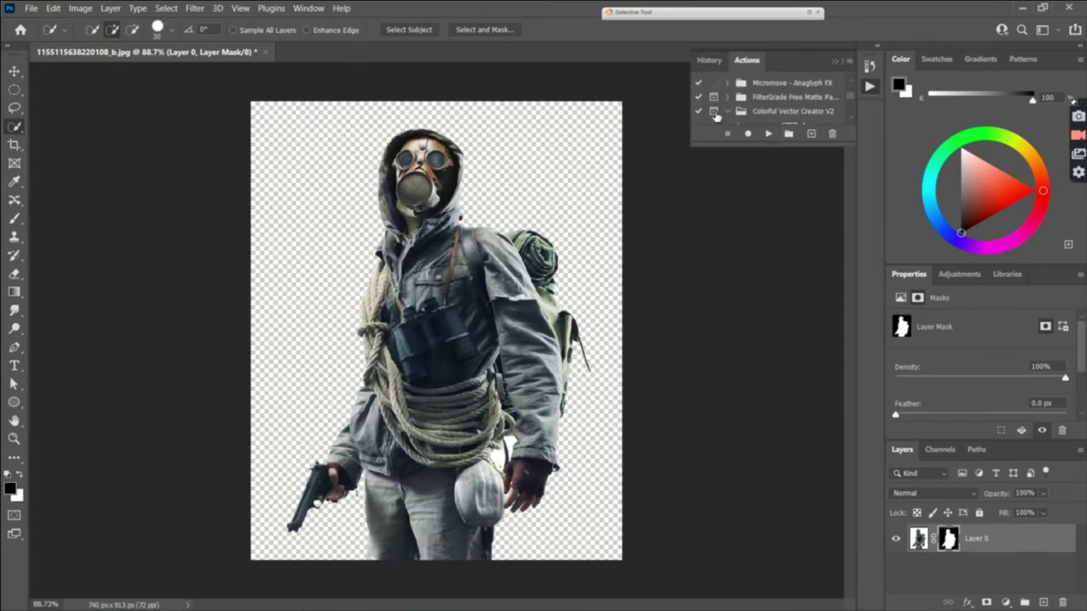
pyautogui.moveTo(782, 151); pyautogui.dragTo(782, 342)
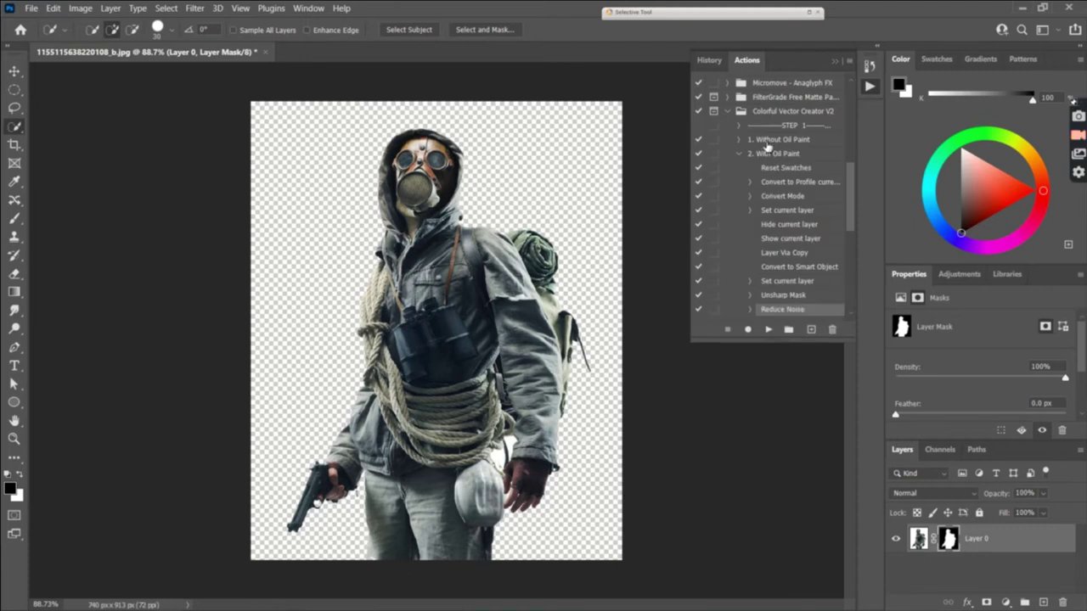
pyautogui.click(767, 155)
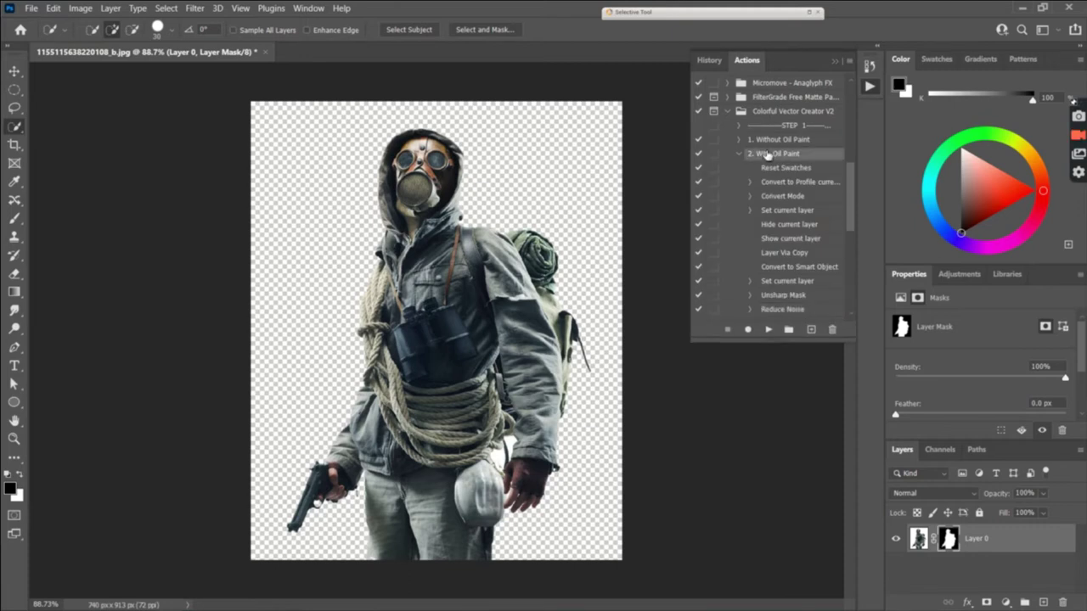
pyautogui.click(767, 330)
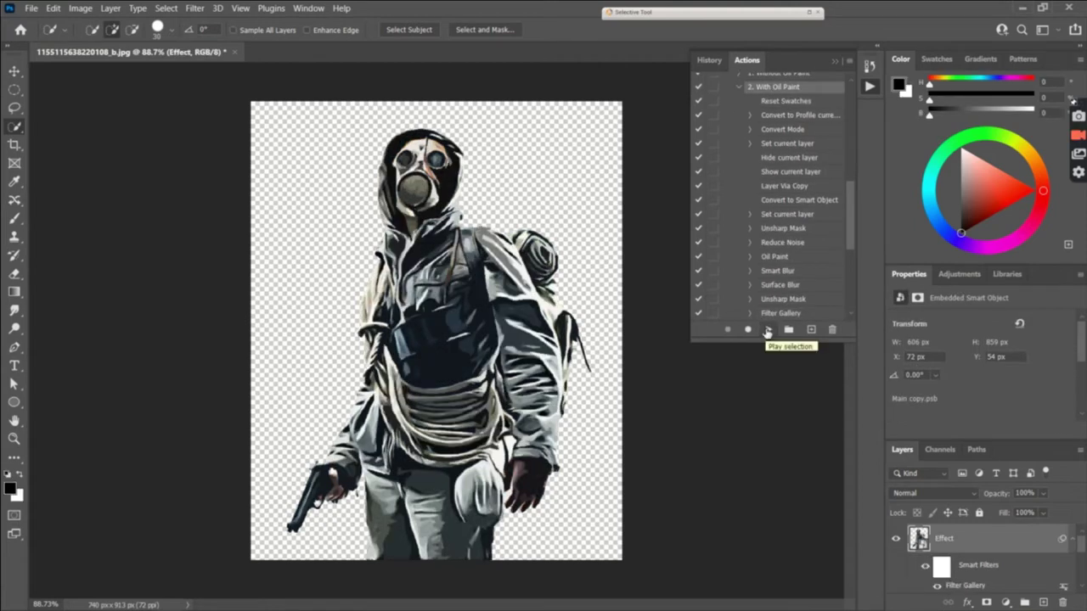
pyautogui.moveTo(853, 223); pyautogui.dragTo(853, 304)
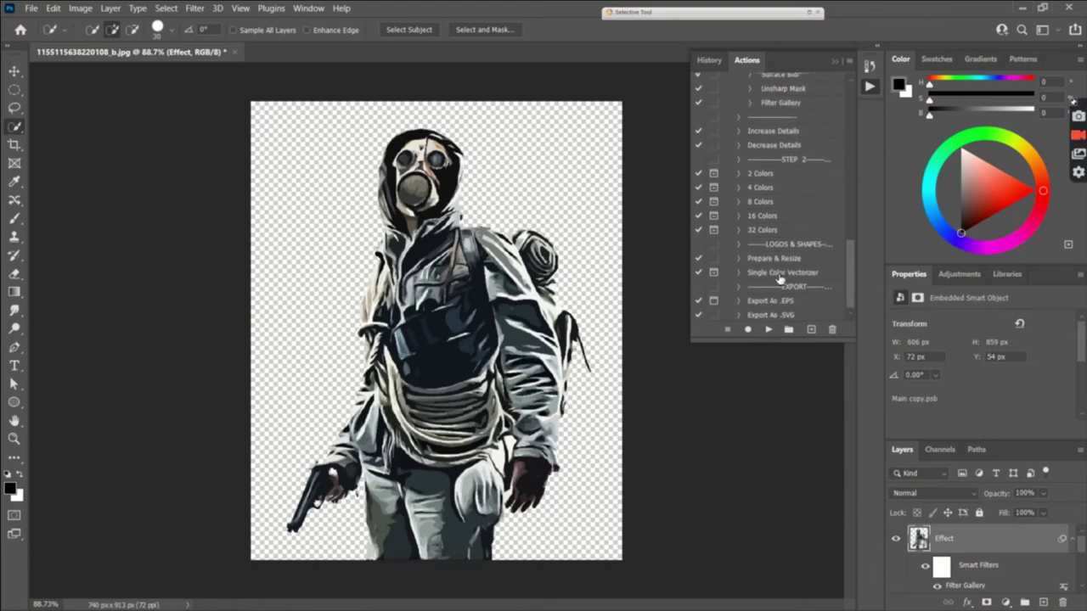
# Step: Run the 8 Colors action and sample the first soldier tones for its fill layers
pyautogui.click(740, 200)
pyautogui.click(760, 199)
pyautogui.click(768, 329)
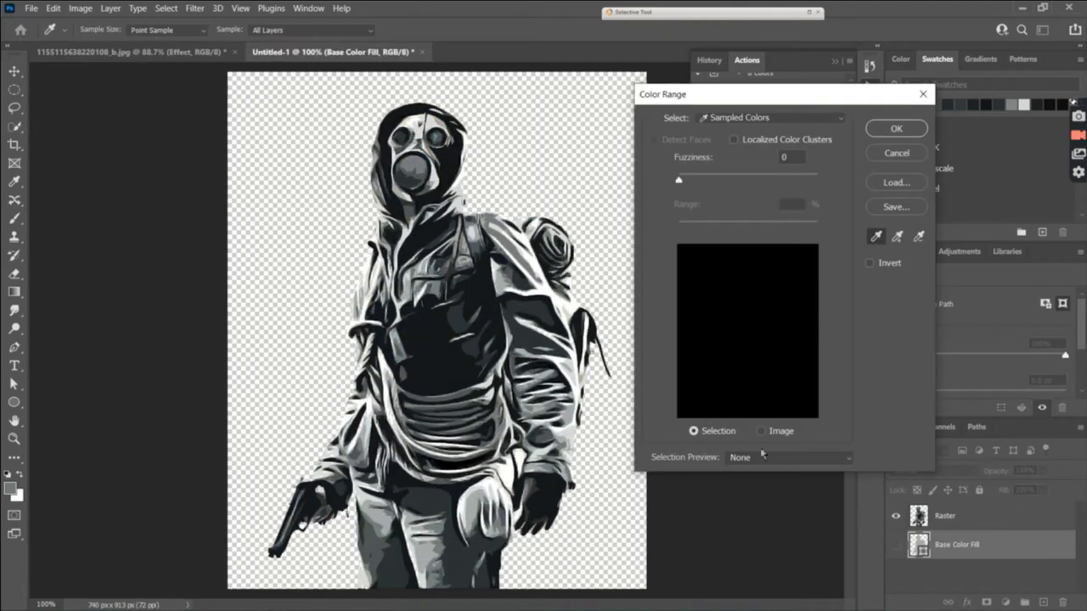
pyautogui.click(553, 317)
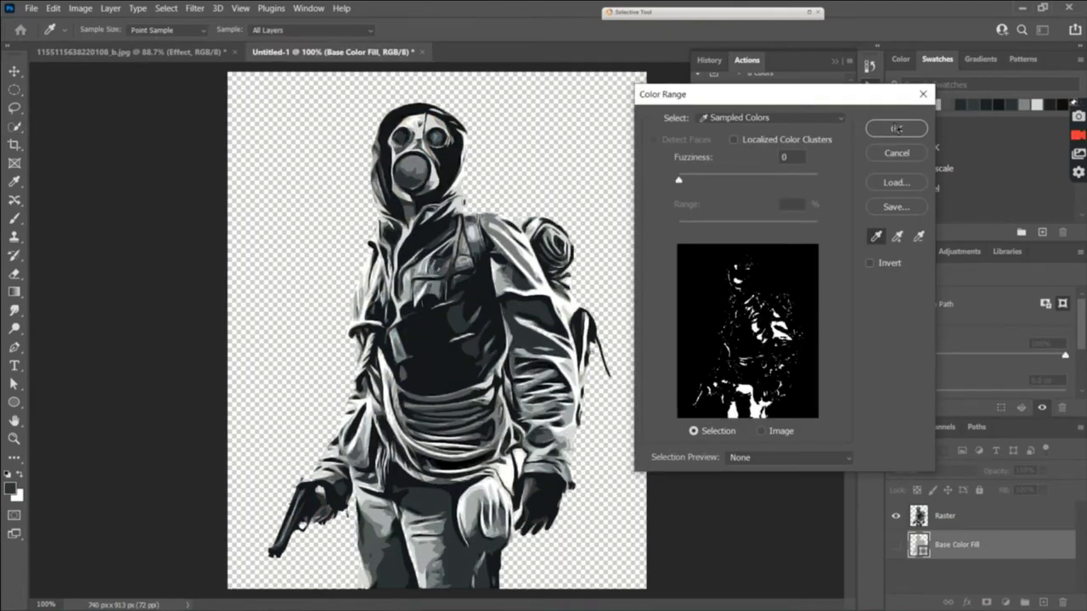
pyautogui.click(897, 128)
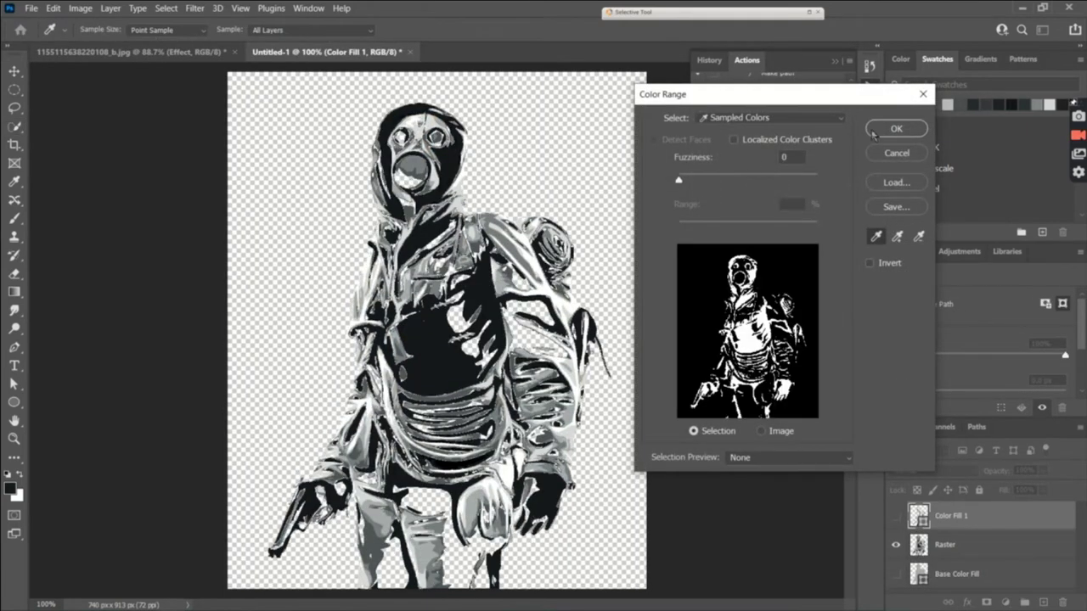
pyautogui.click(873, 133)
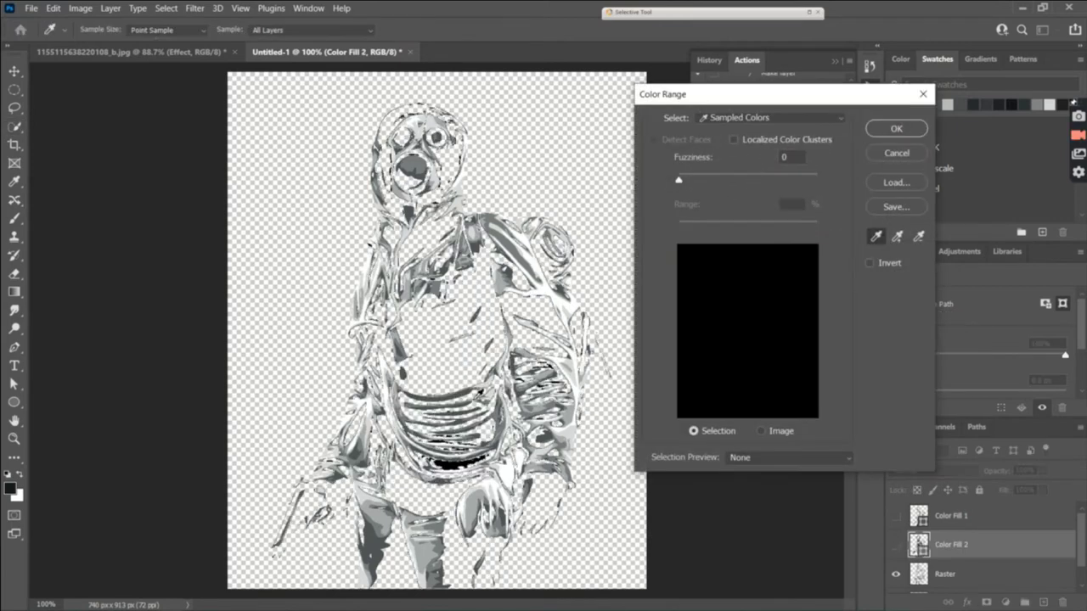
pyautogui.click(479, 395)
pyautogui.click(883, 134)
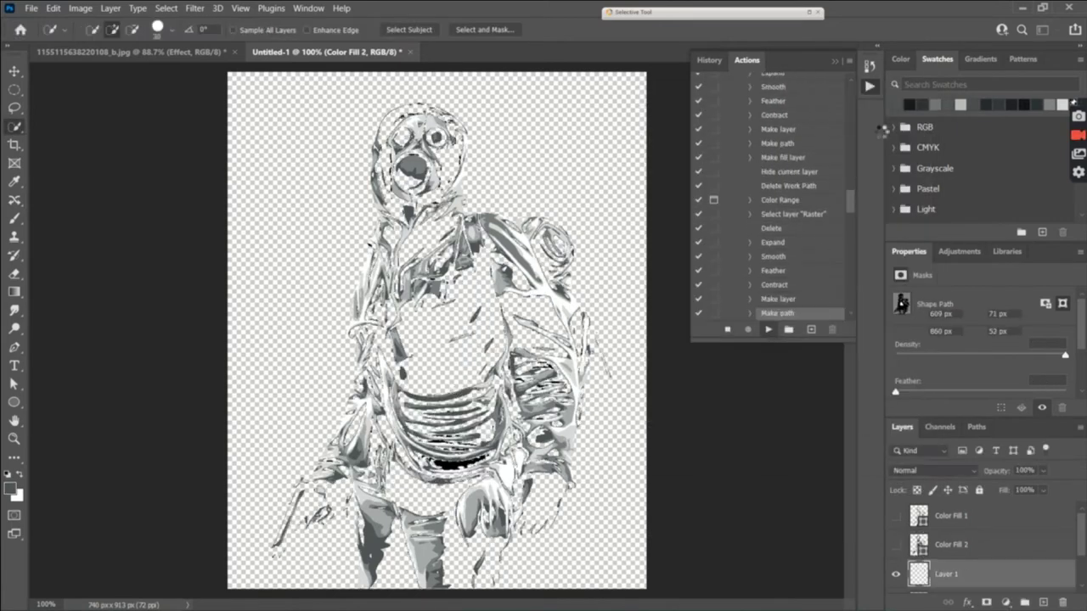
# Step: Sample the remaining soldier tones to finish Color Fill 8 and the Base Color Fill
pyautogui.click(507, 241)
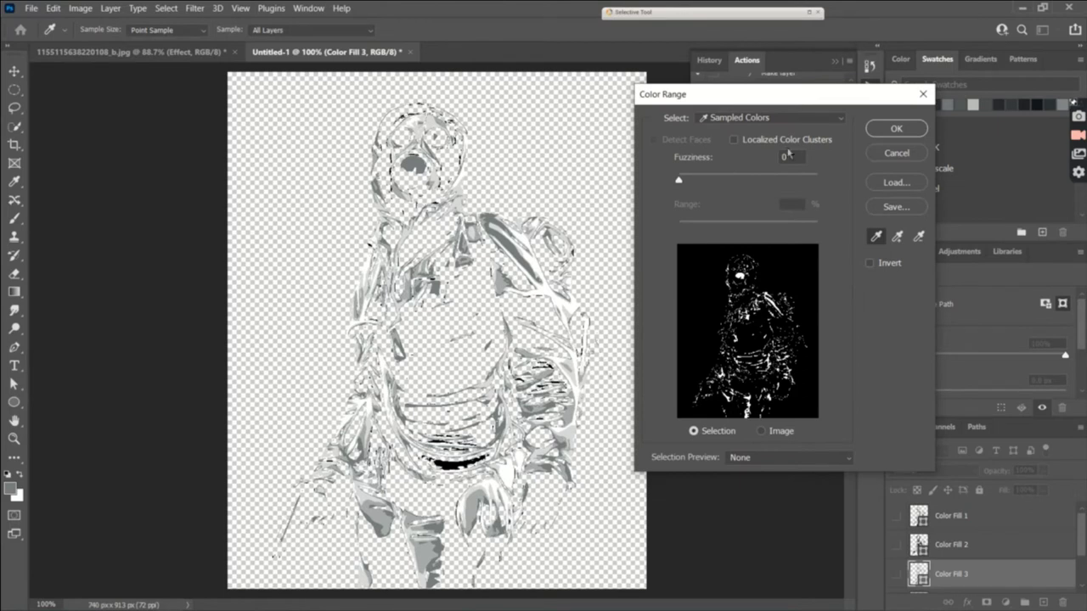
pyautogui.click(884, 134)
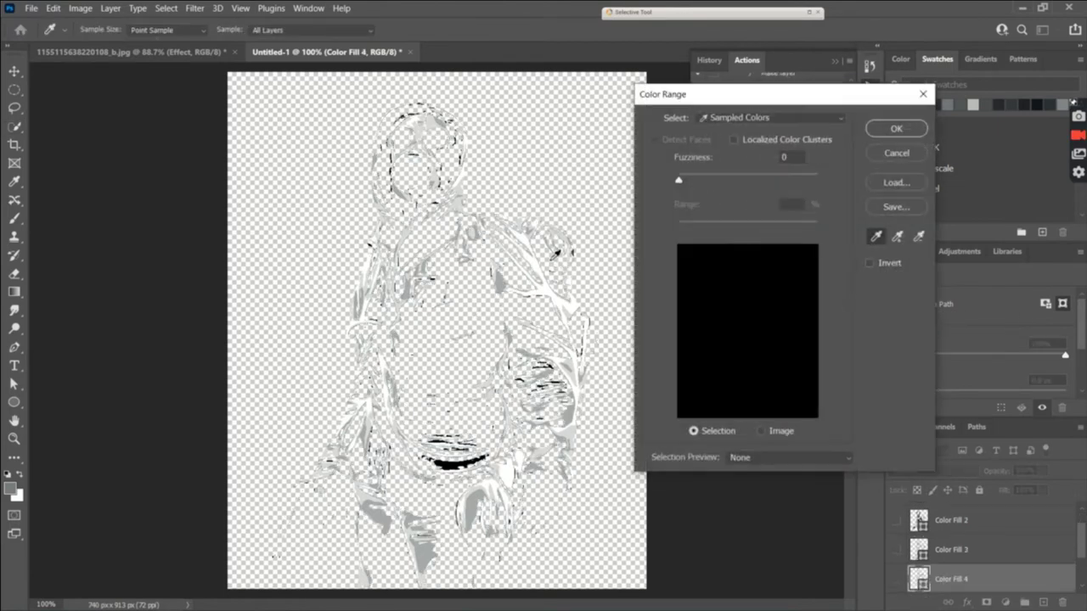
pyautogui.click(567, 361)
pyautogui.click(883, 132)
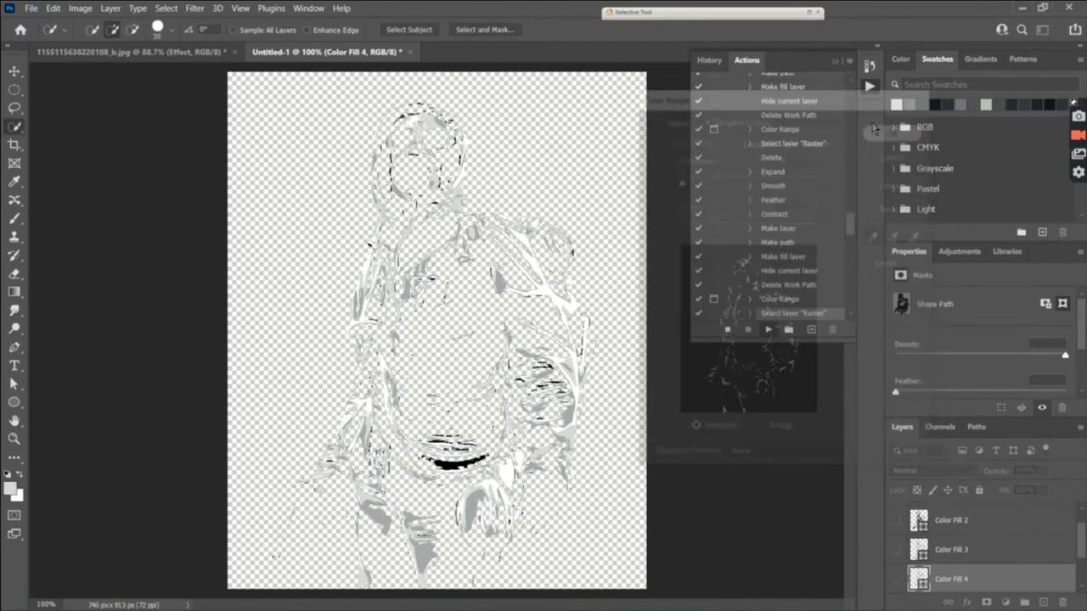
pyautogui.click(565, 289)
pyautogui.click(883, 129)
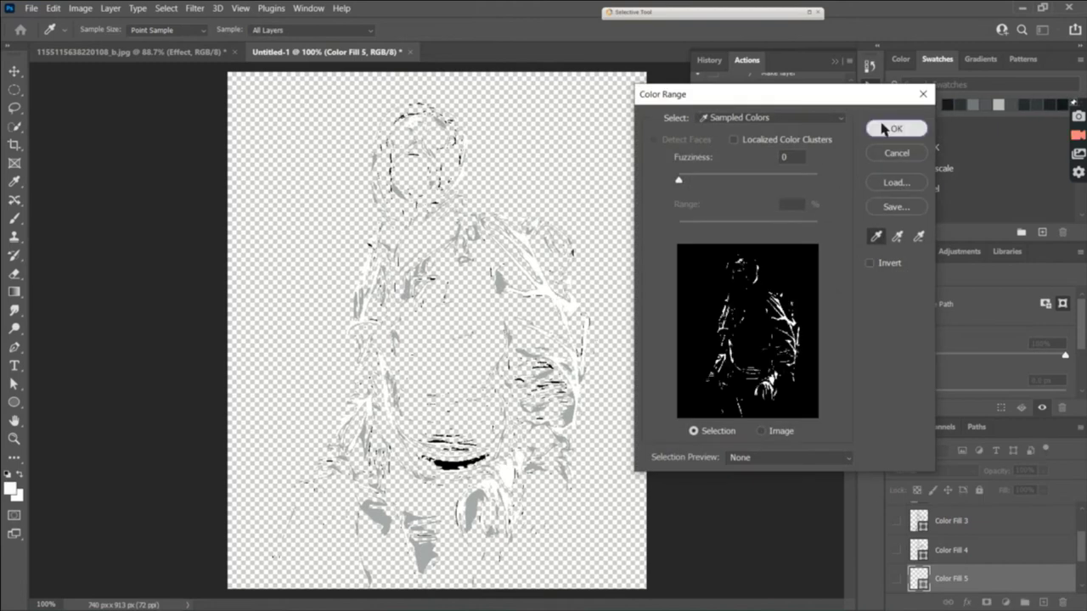
pyautogui.click(532, 351)
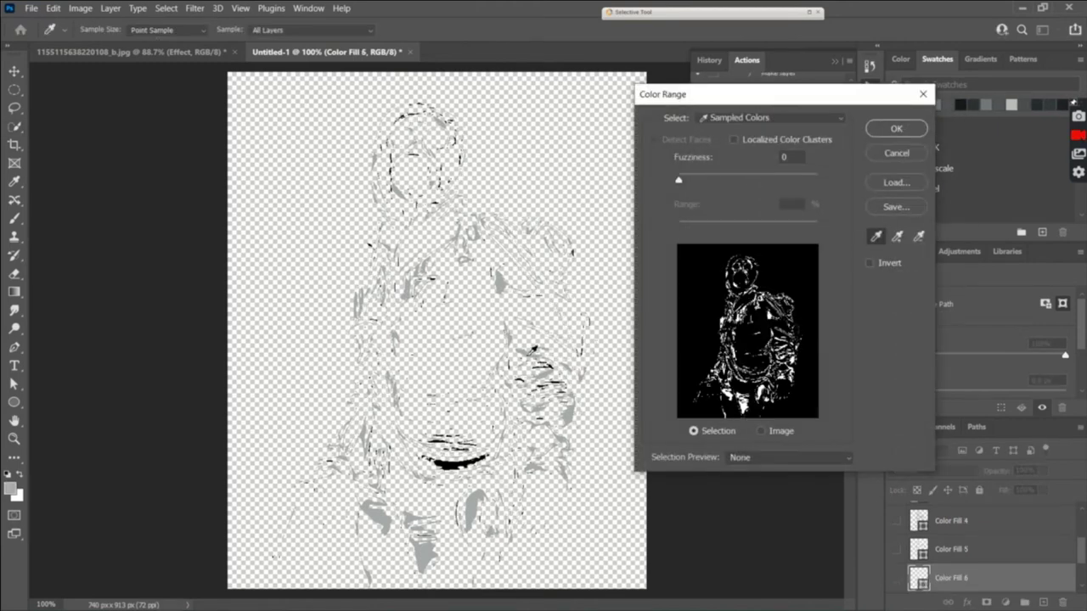
pyautogui.click(892, 128)
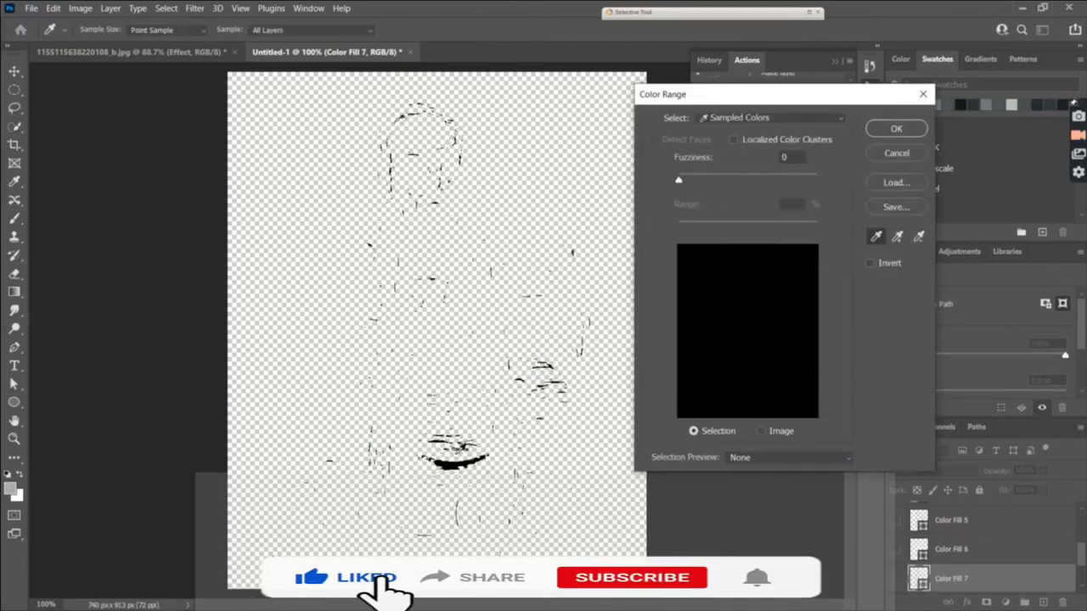
pyautogui.click(893, 132)
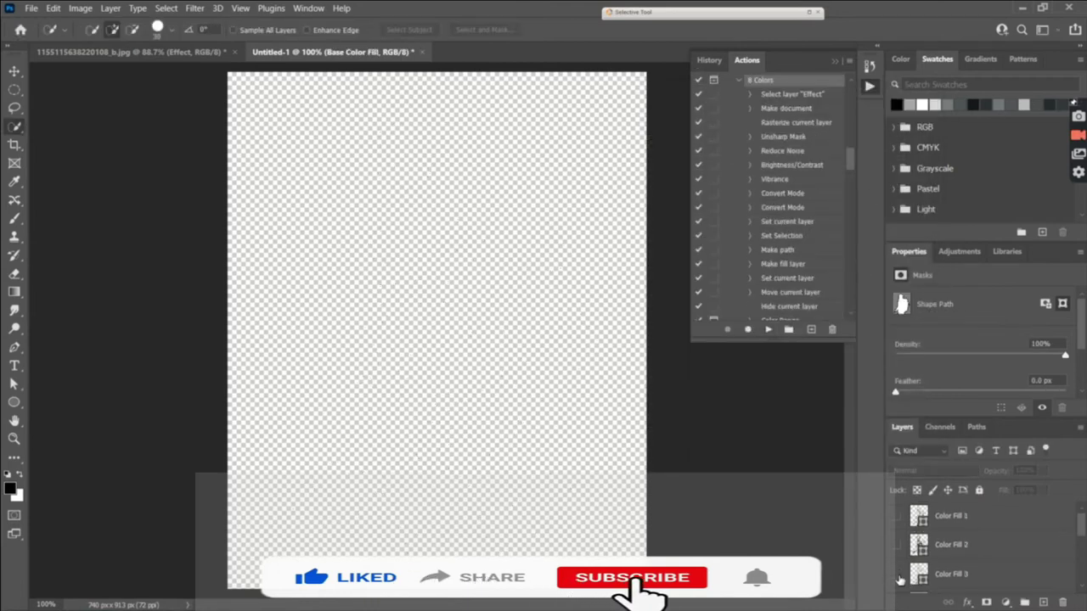
# Step: Show Color Fill 1, 2 and 3 and switch to the Pen tool
pyautogui.scroll(5, 904, 581)
pyautogui.click(896, 516)
pyautogui.click(896, 544)
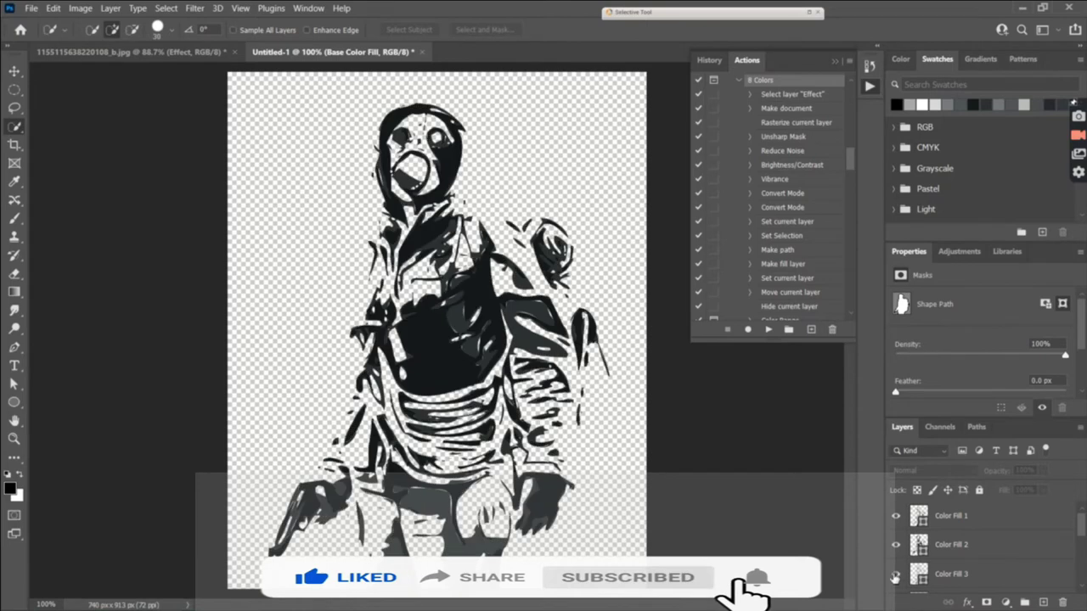
pyautogui.click(896, 574)
pyautogui.rightClick(13, 348)
pyautogui.click(68, 347)
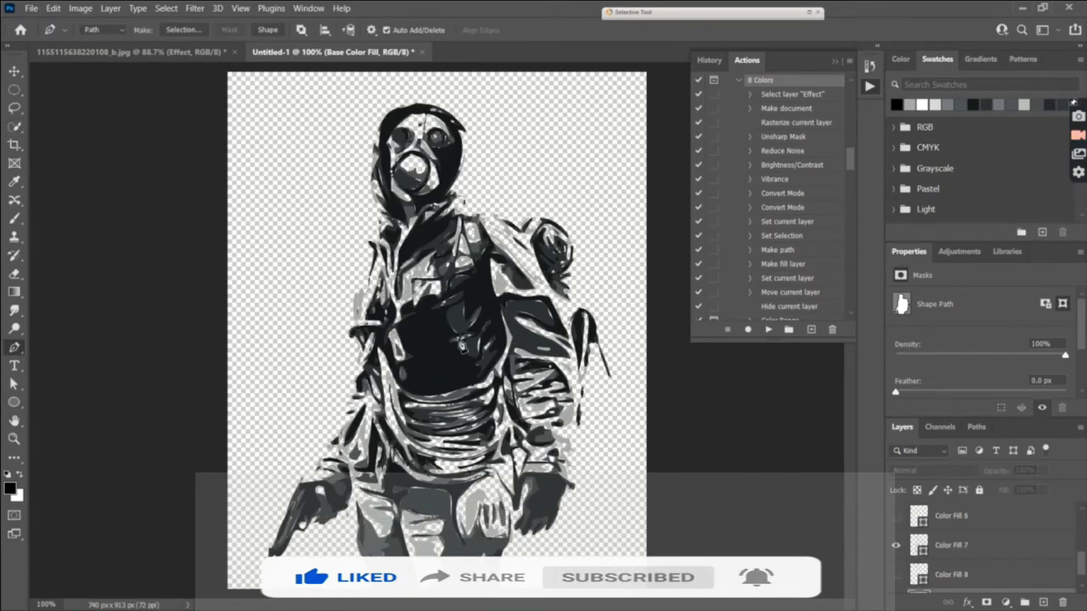
# Step: Show the remaining colour fill layers and close the Actions panel
pyautogui.scroll(-5, 898, 579)
pyautogui.click(898, 578)
pyautogui.scroll(5, 897, 561)
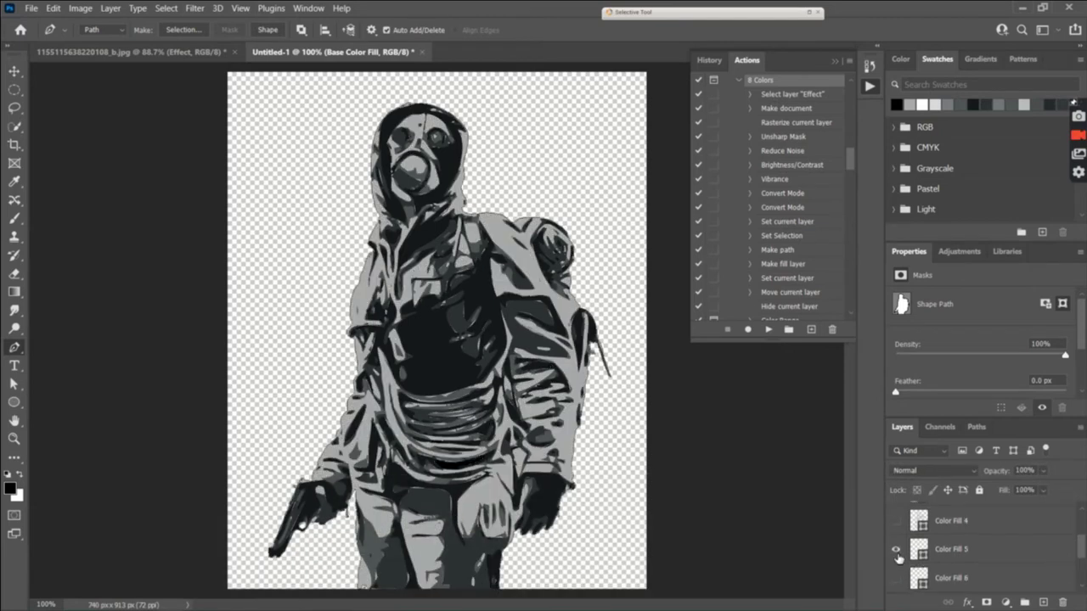
pyautogui.scroll(-5, 898, 534)
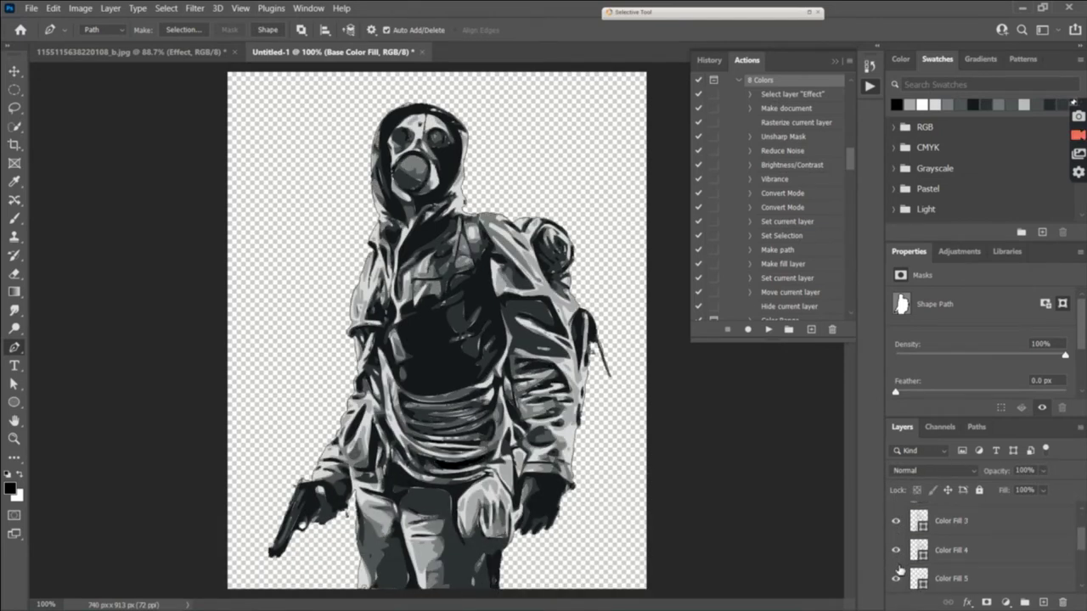
pyautogui.click(896, 579)
pyautogui.scroll(5, 898, 578)
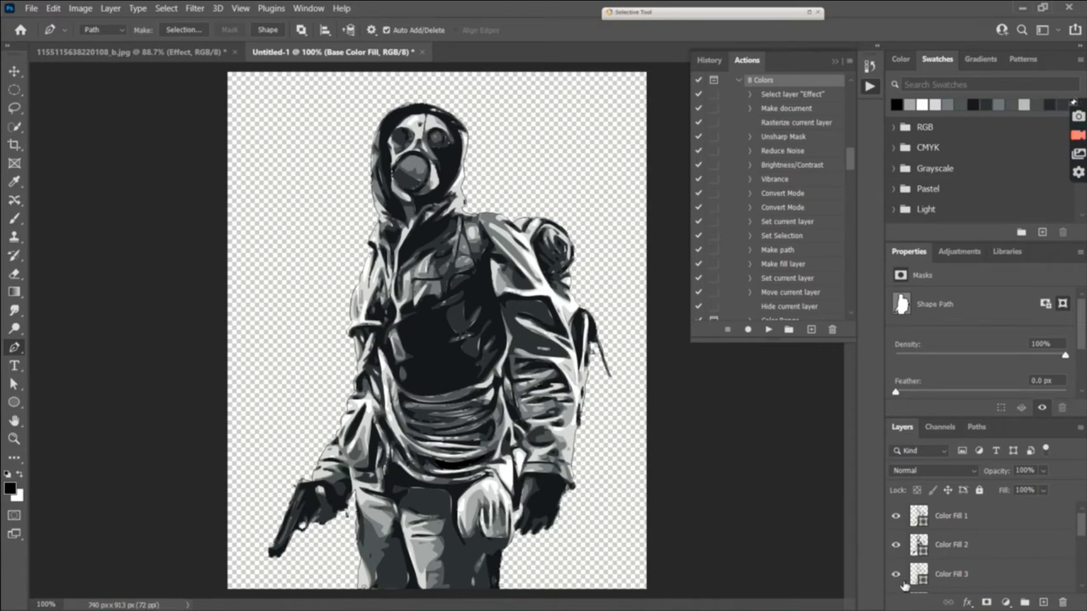
pyautogui.scroll(-5, 922, 544)
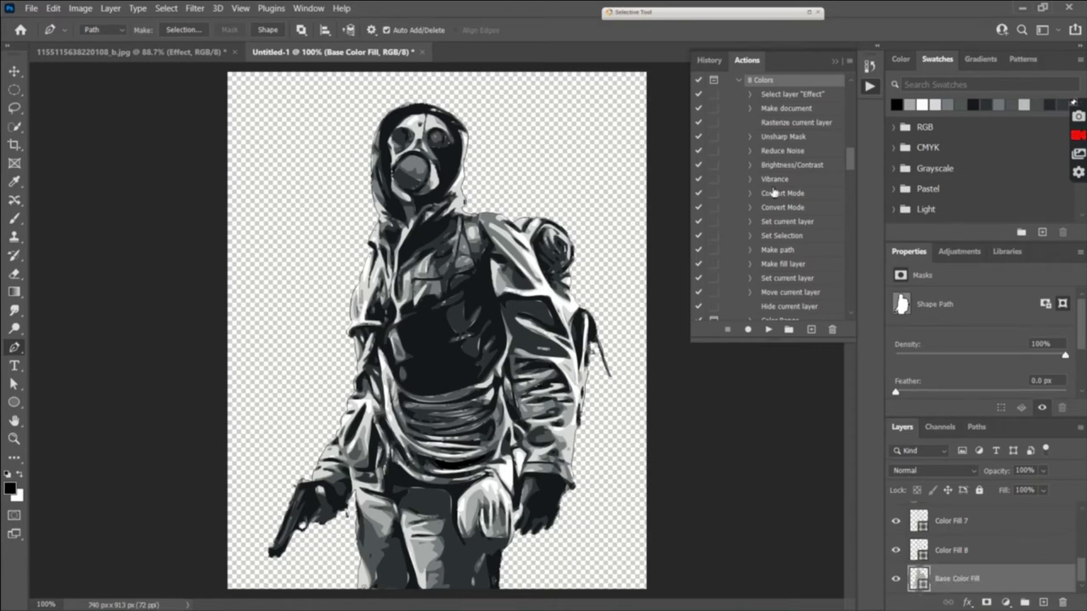
pyautogui.click(838, 65)
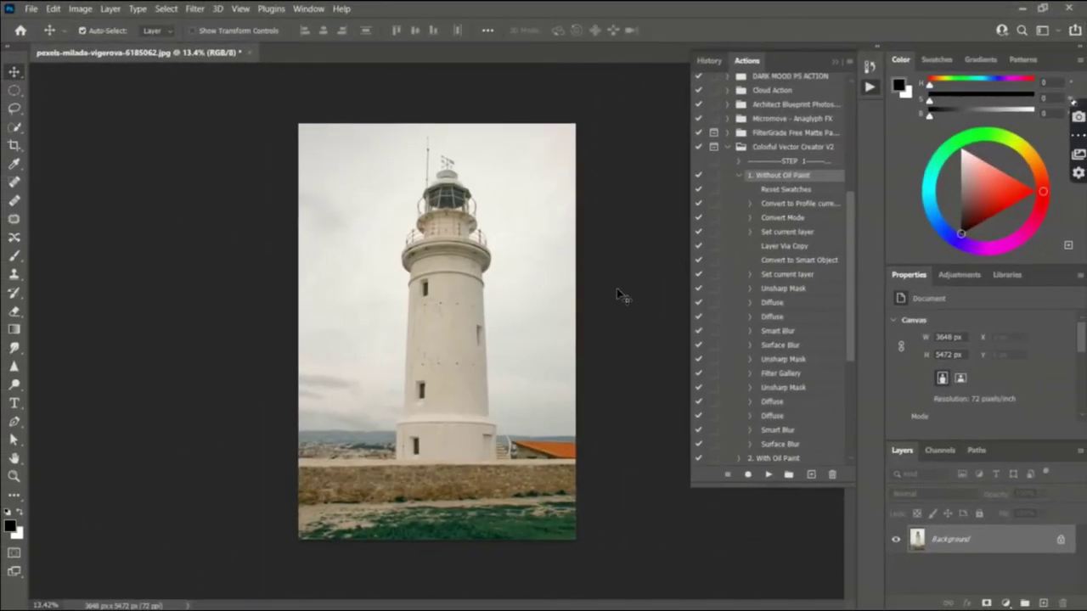
# Step: Play '1. Without Oil Paint' on the lighthouse photo to create a posterized copy
pyautogui.scroll(1, 575, 252)
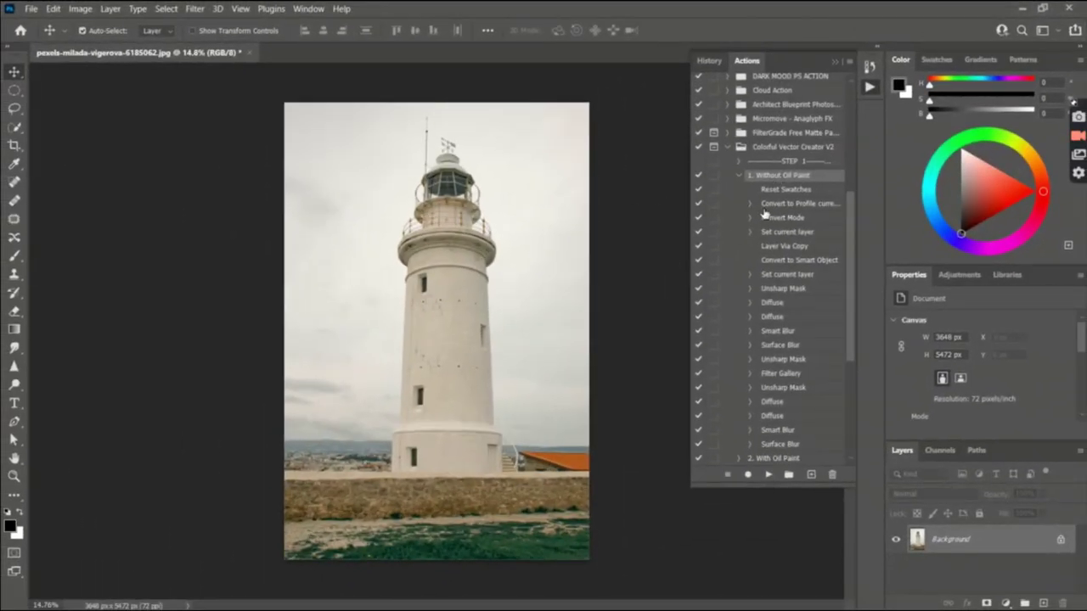
pyautogui.click(768, 474)
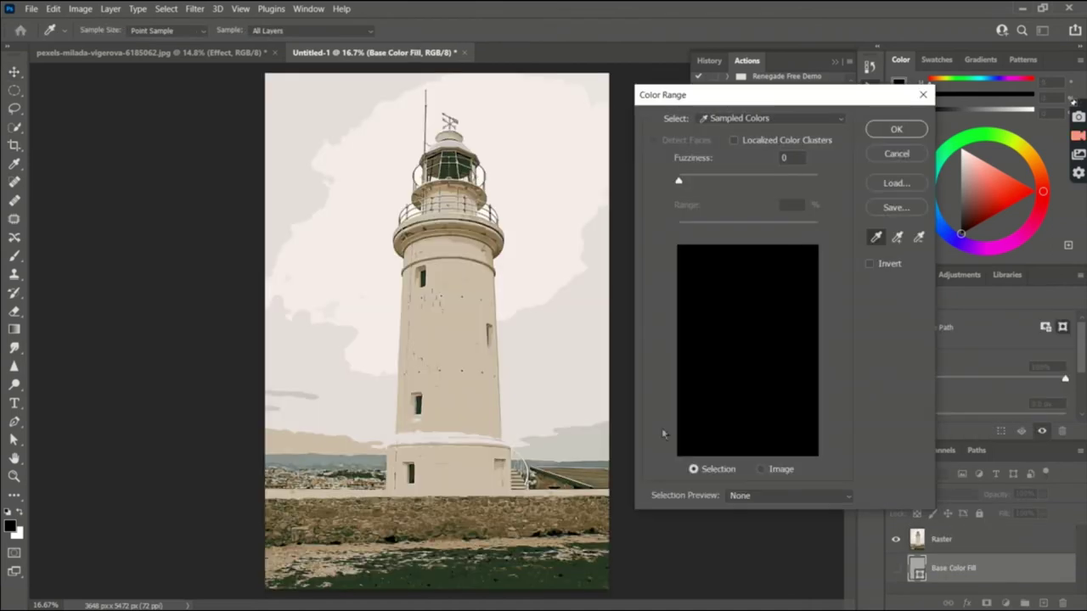
# Step: Sample the sky, lighthouse body and highlight tones in the 16 Colors Color Range prompts
pyautogui.click(512, 306)
pyautogui.click(886, 133)
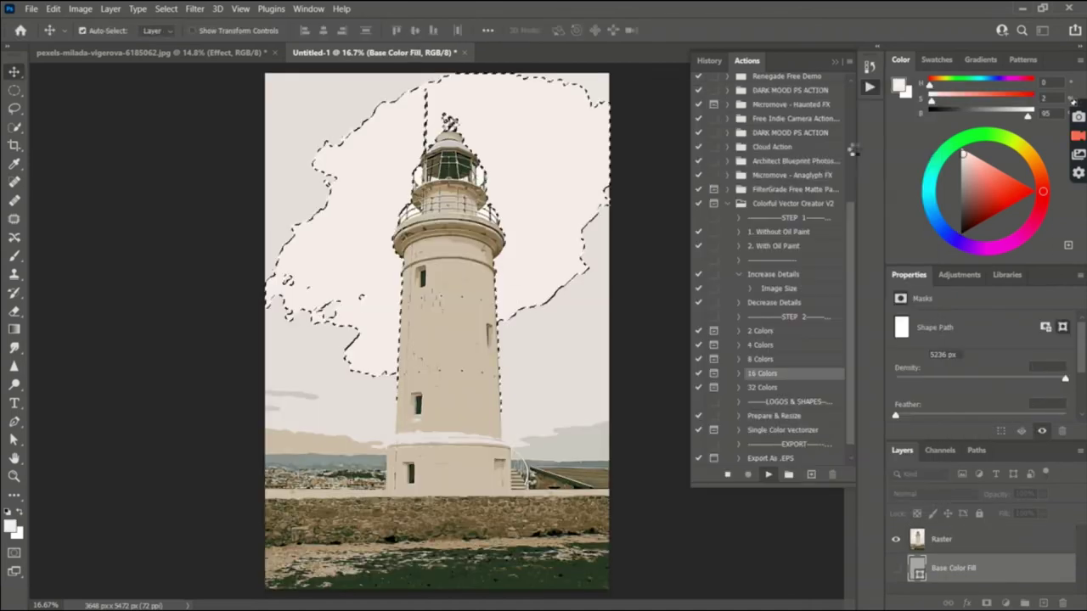
pyautogui.click(579, 323)
pyautogui.click(895, 133)
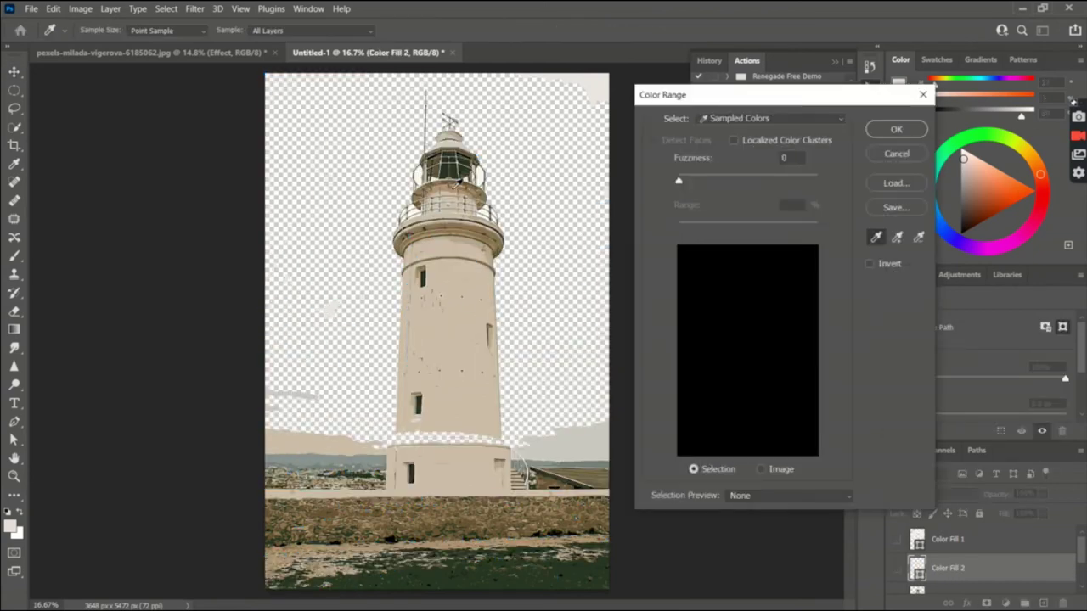
pyautogui.click(457, 184)
pyautogui.press('Return')
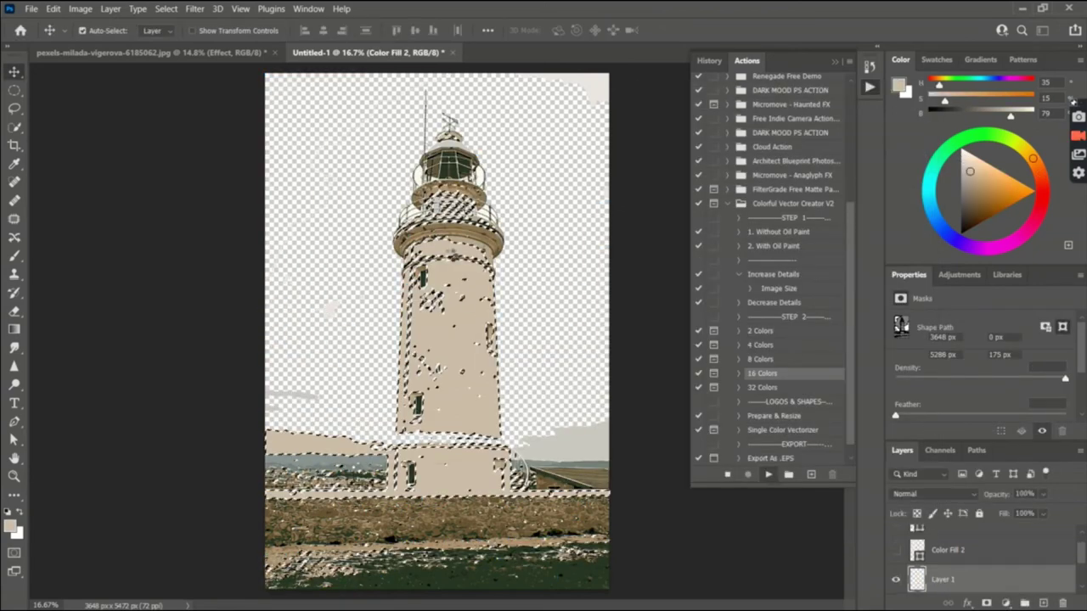
pyautogui.click(500, 217)
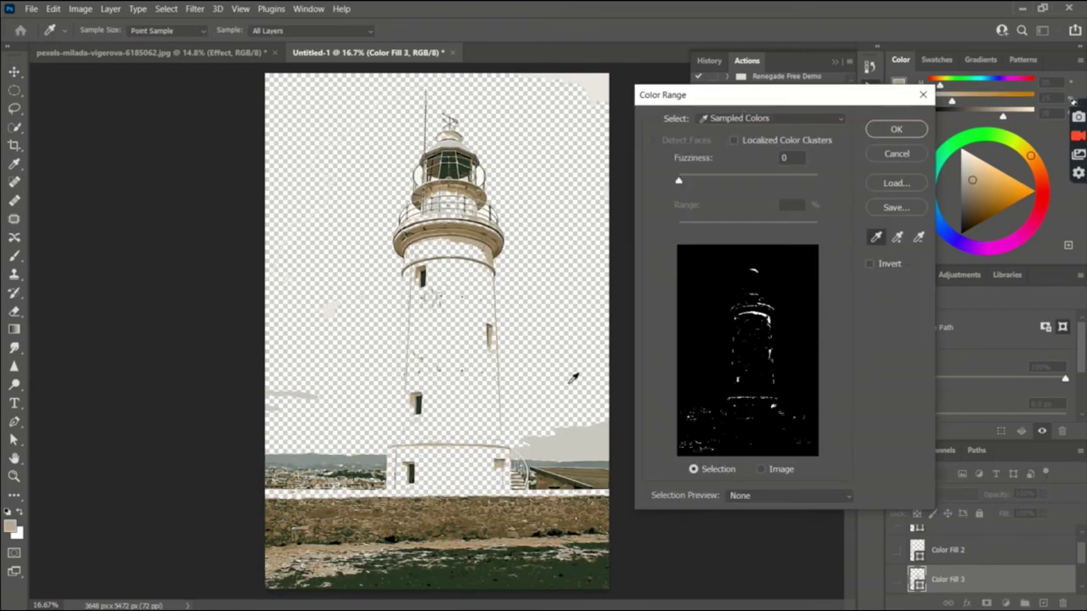
pyautogui.click(885, 131)
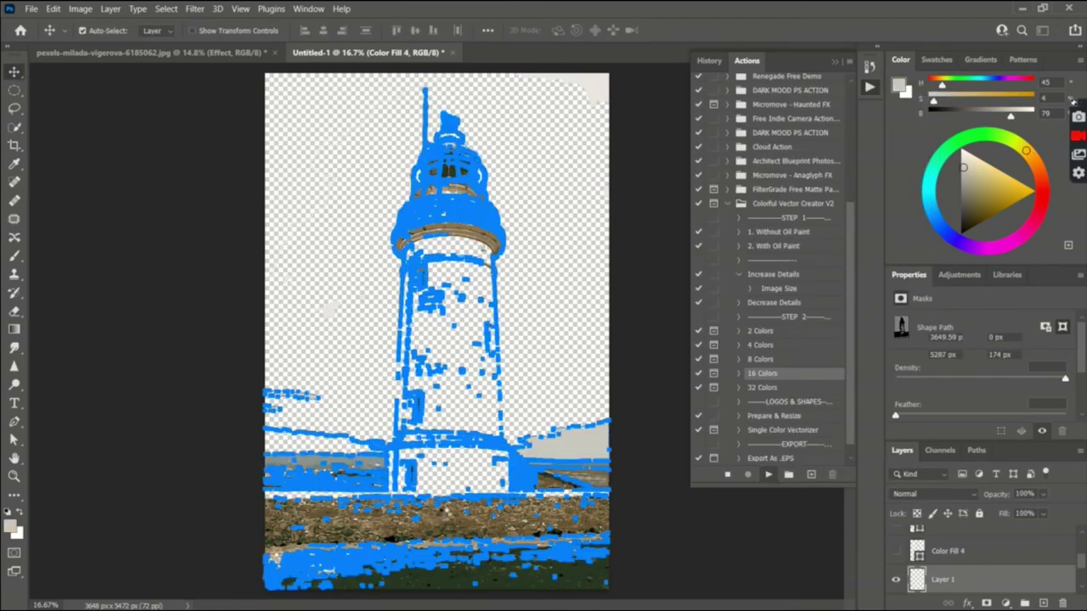
# Step: Sample further lighthouse tones for the next fill layers, reaching Color Fill 9
pyautogui.click(899, 130)
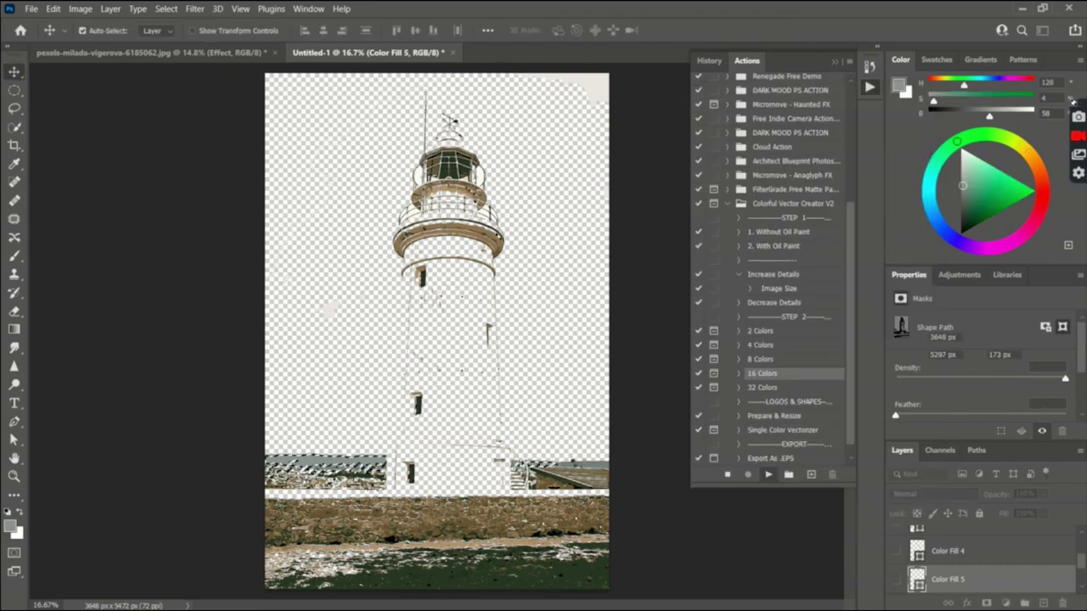
pyautogui.moveTo(530, 529); pyautogui.dragTo(559, 571)
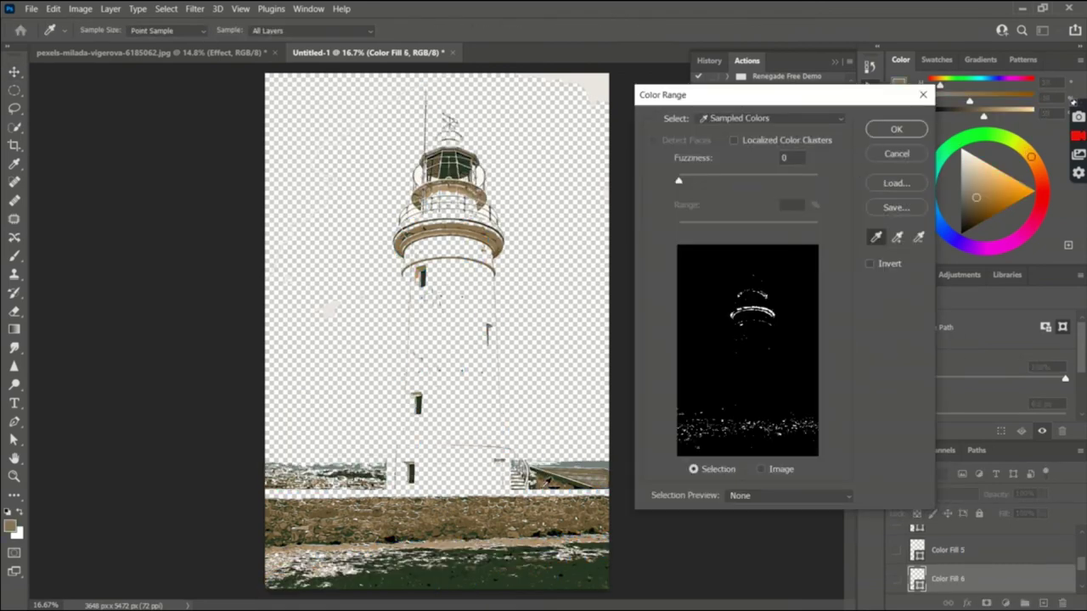
pyautogui.click(896, 129)
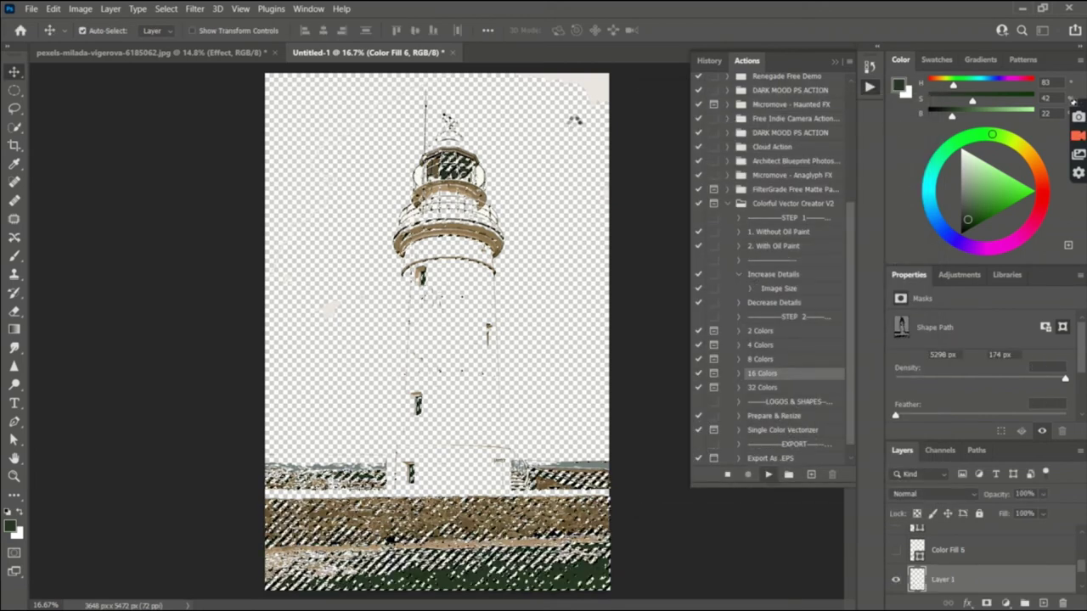
pyautogui.click(575, 119)
pyautogui.click(896, 128)
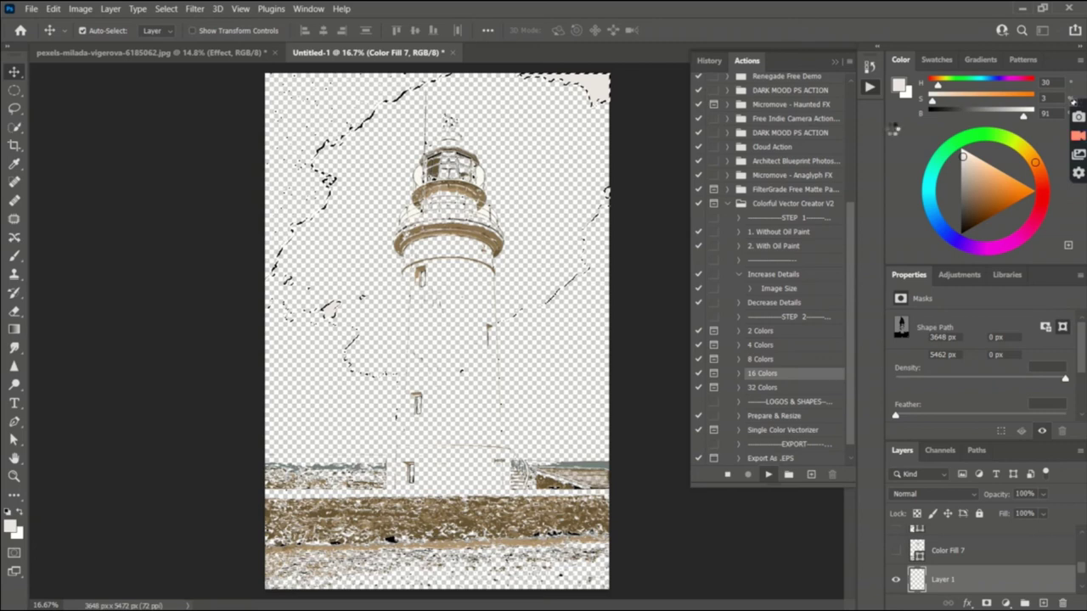
pyautogui.click(391, 513)
pyautogui.click(896, 128)
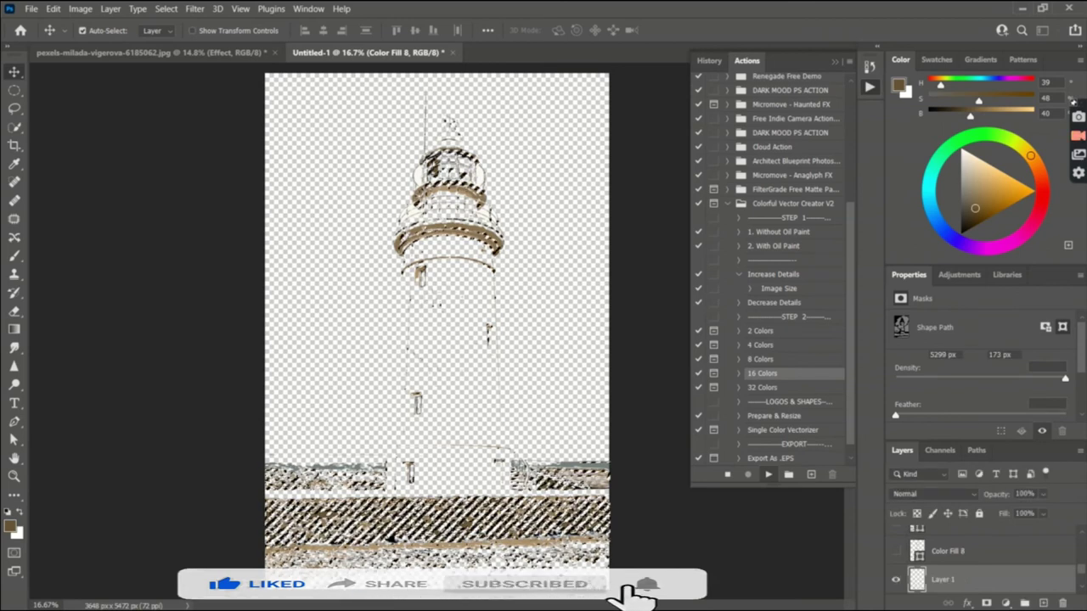
pyautogui.click(575, 507)
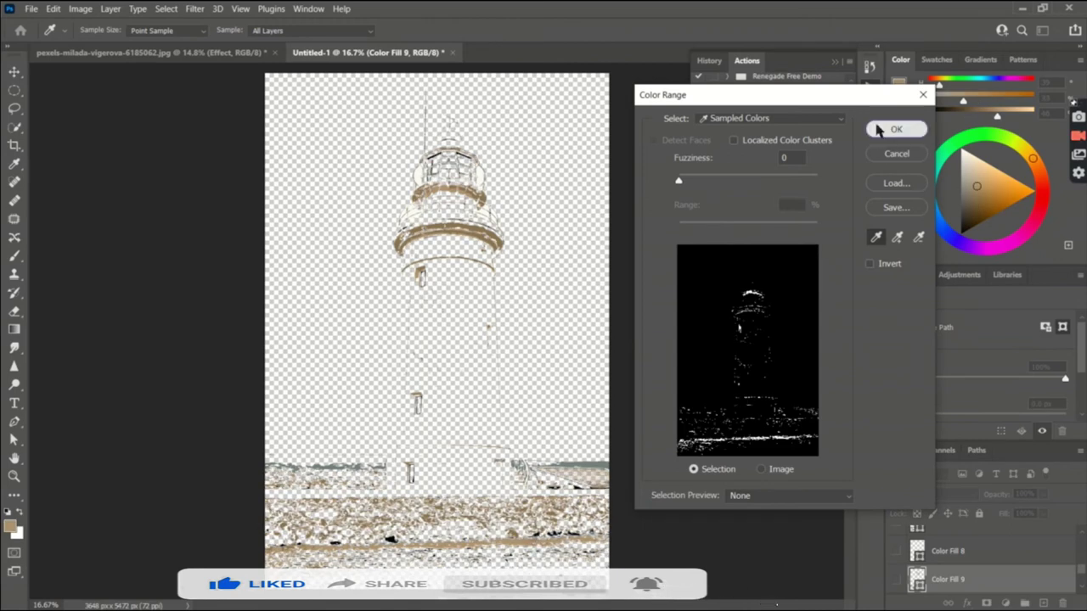
pyautogui.click(878, 128)
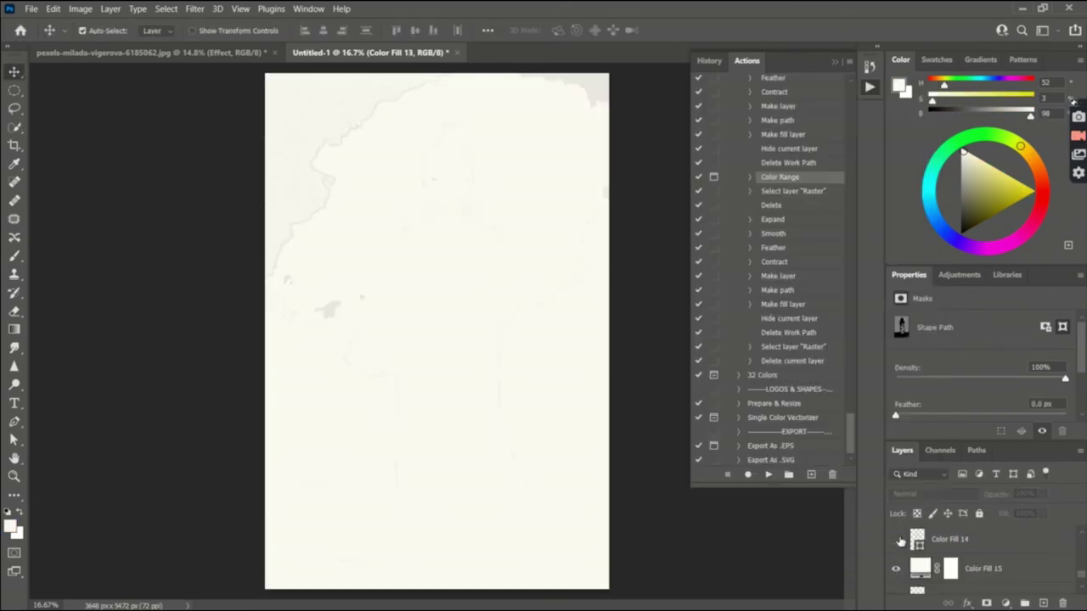
# Step: Reveal the hidden lighthouse fill layers, including the window and rock details
pyautogui.click(898, 543)
pyautogui.scroll(1, 900, 552)
pyautogui.click(899, 545)
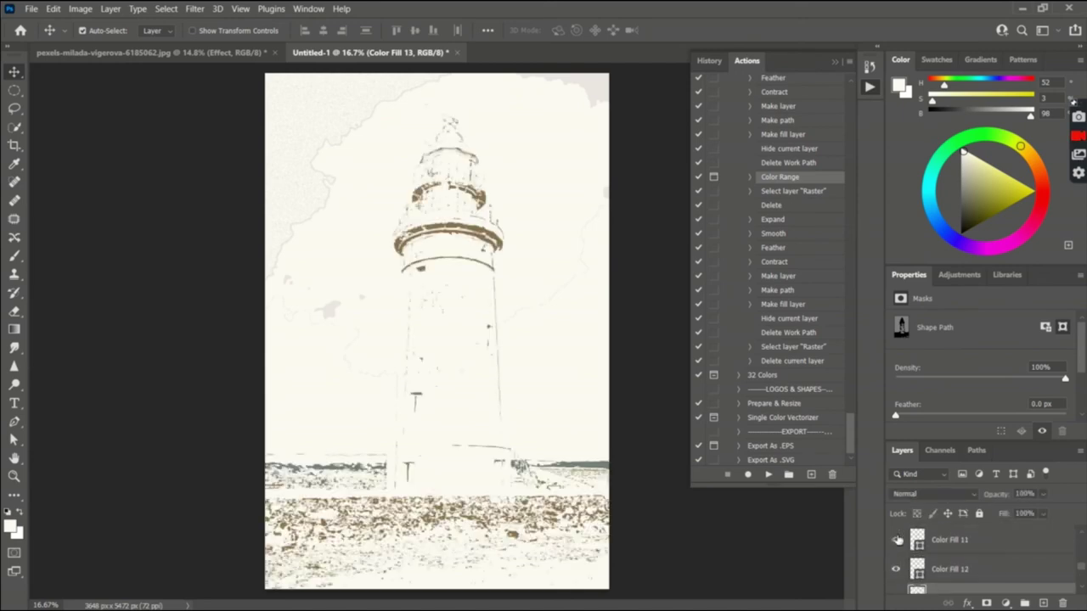
pyautogui.scroll(1, 898, 540)
pyautogui.click(898, 540)
pyautogui.scroll(2, 901, 543)
pyautogui.click(897, 541)
pyautogui.scroll(1, 902, 543)
pyautogui.scroll(2, 902, 548)
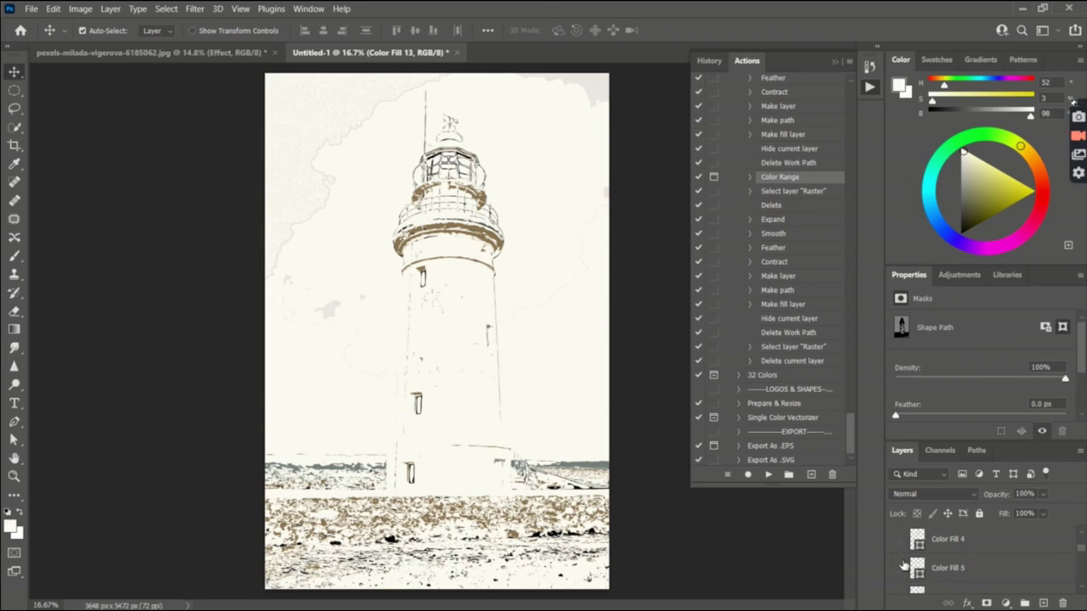
# Step: Show the wall, sky, tower-shading and Color Fill 1 layers, and select Export As .EPS
pyautogui.click(897, 567)
pyautogui.scroll(2, 904, 571)
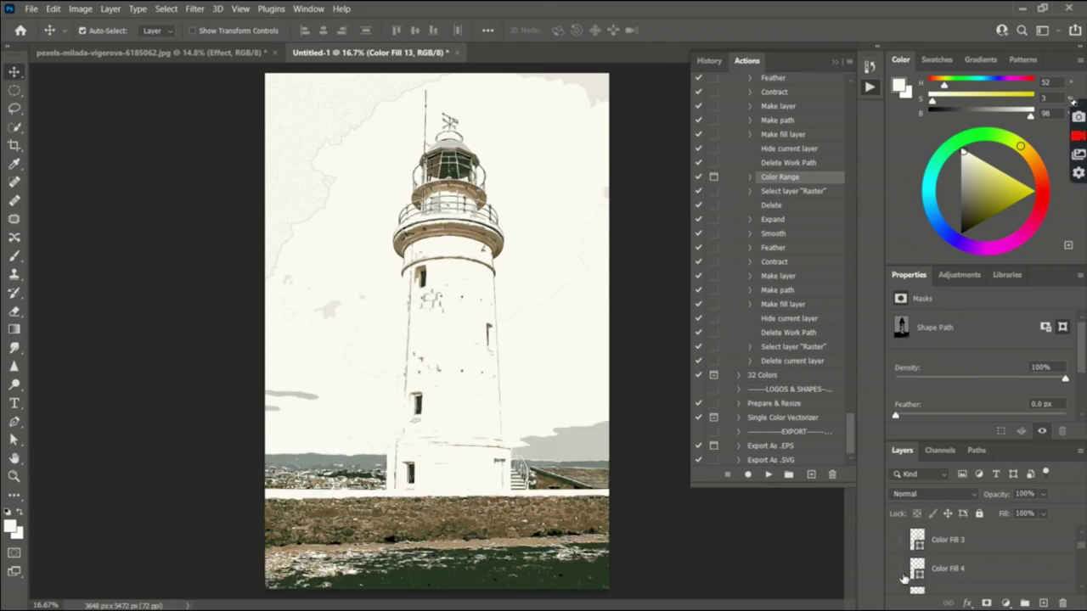
pyautogui.scroll(-1, 903, 573)
pyautogui.click(897, 568)
pyautogui.scroll(2, 907, 569)
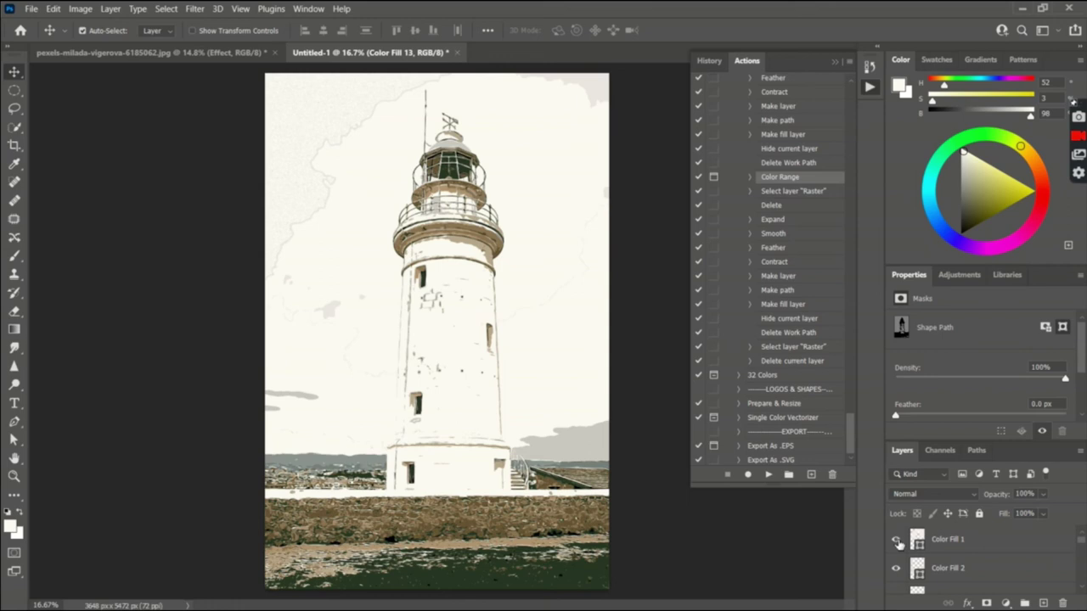
pyautogui.click(897, 541)
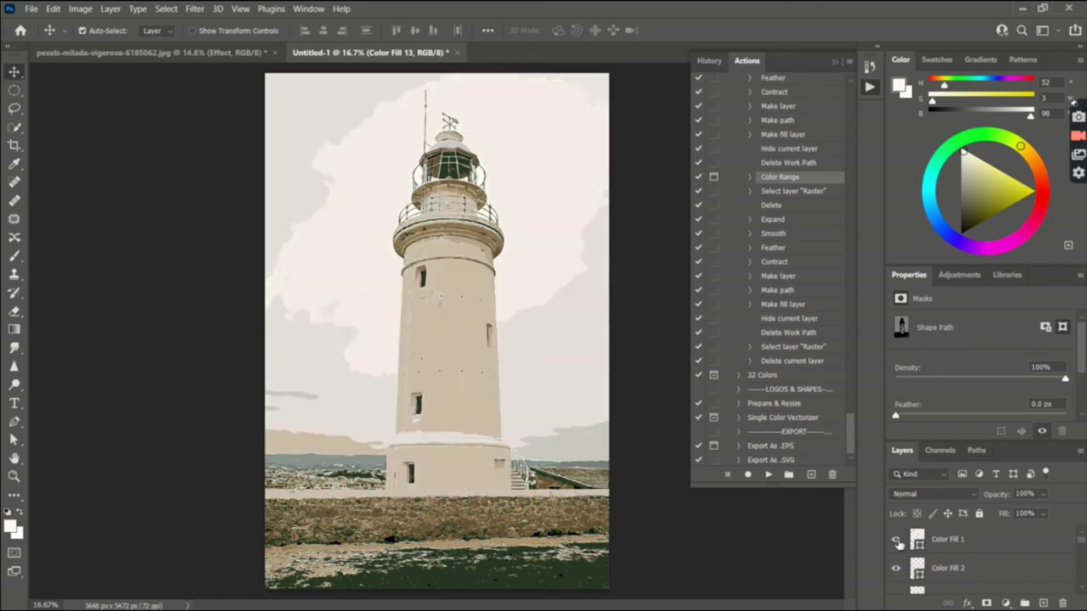
pyautogui.scroll(-1, 990, 552)
pyautogui.scroll(-10, 1081, 546)
pyautogui.scroll(-3, 960, 554)
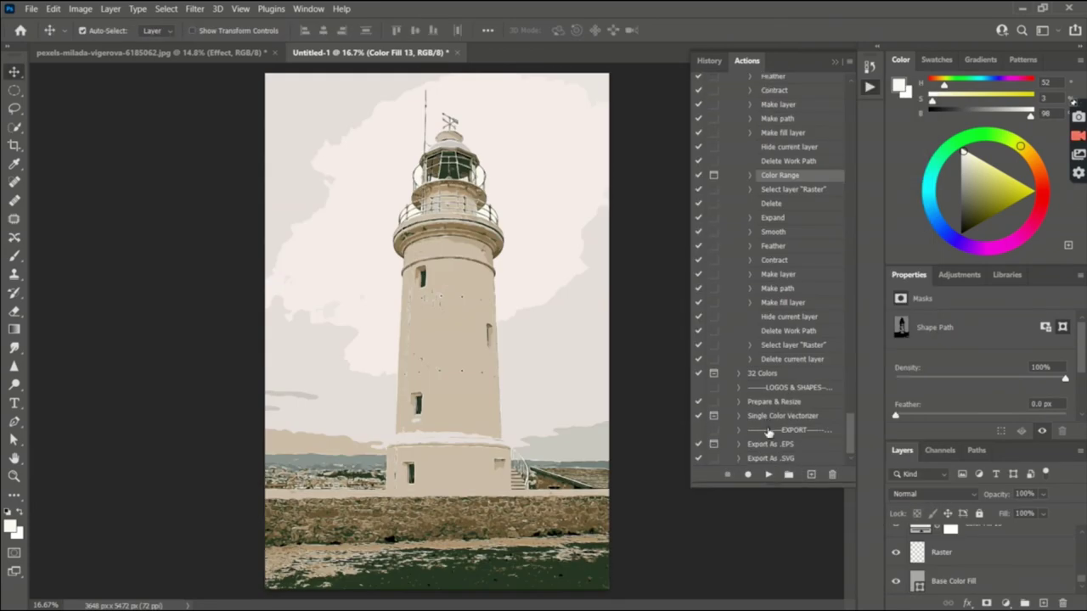
pyautogui.click(764, 445)
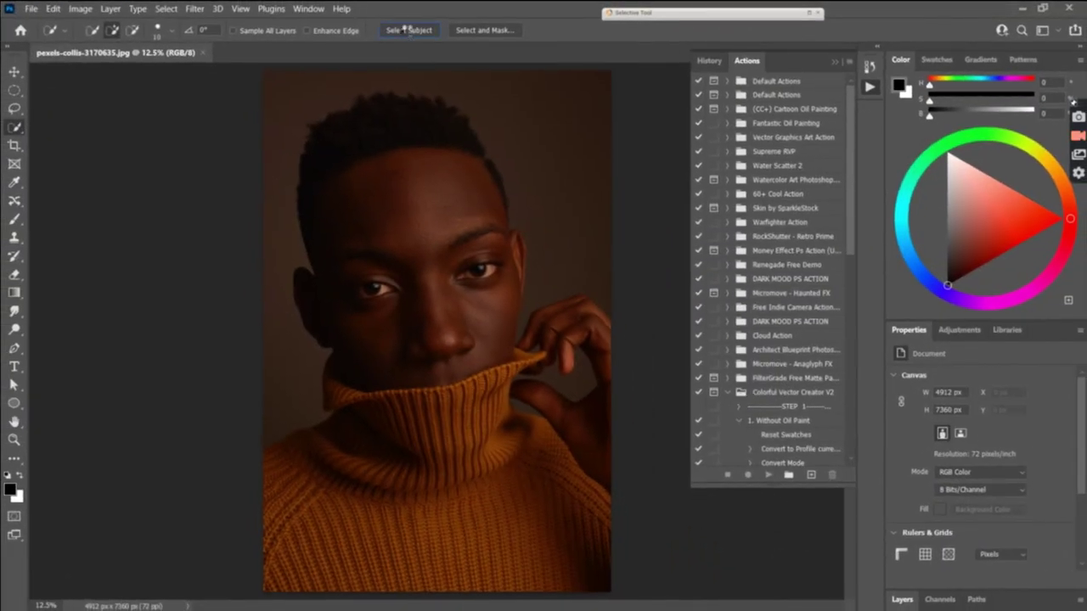
# Step: Select the portrait subject, mask out the brown background, and deselect
pyautogui.click(406, 29)
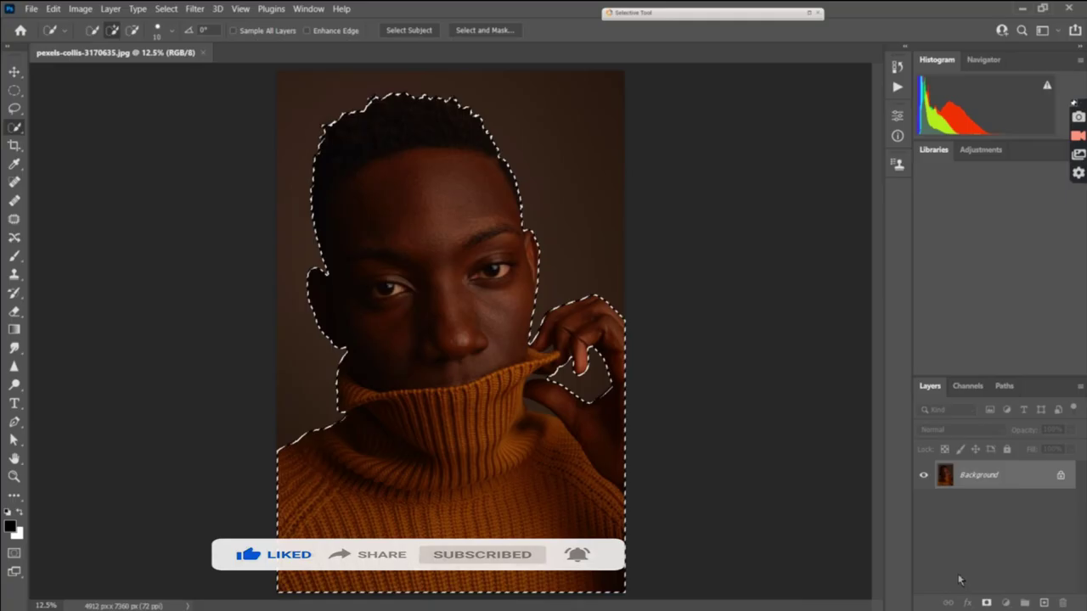
pyautogui.click(987, 603)
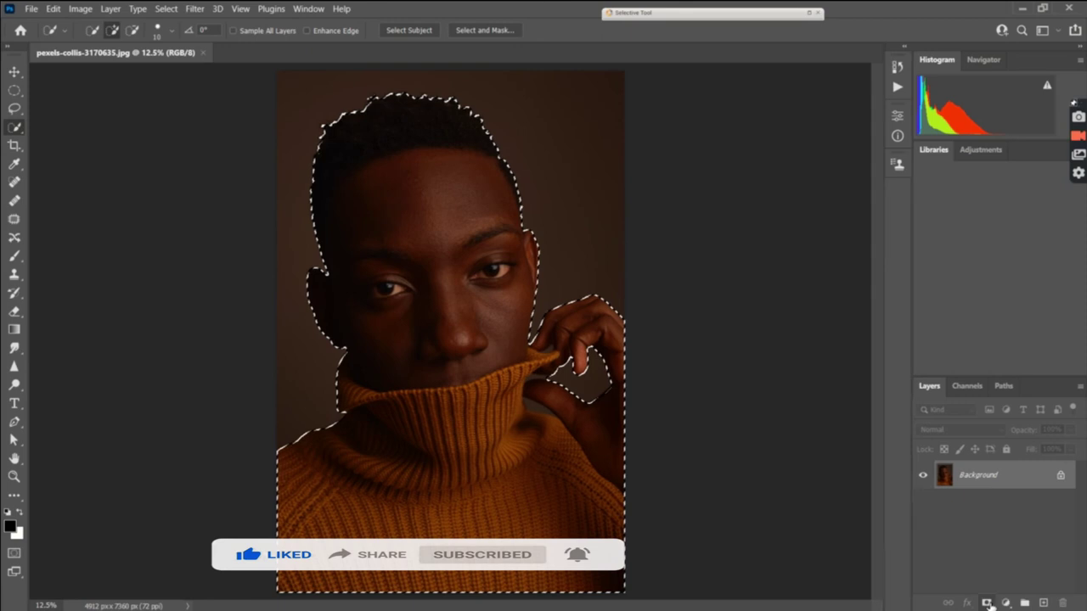
pyautogui.hotkey('ctrl', 'd')
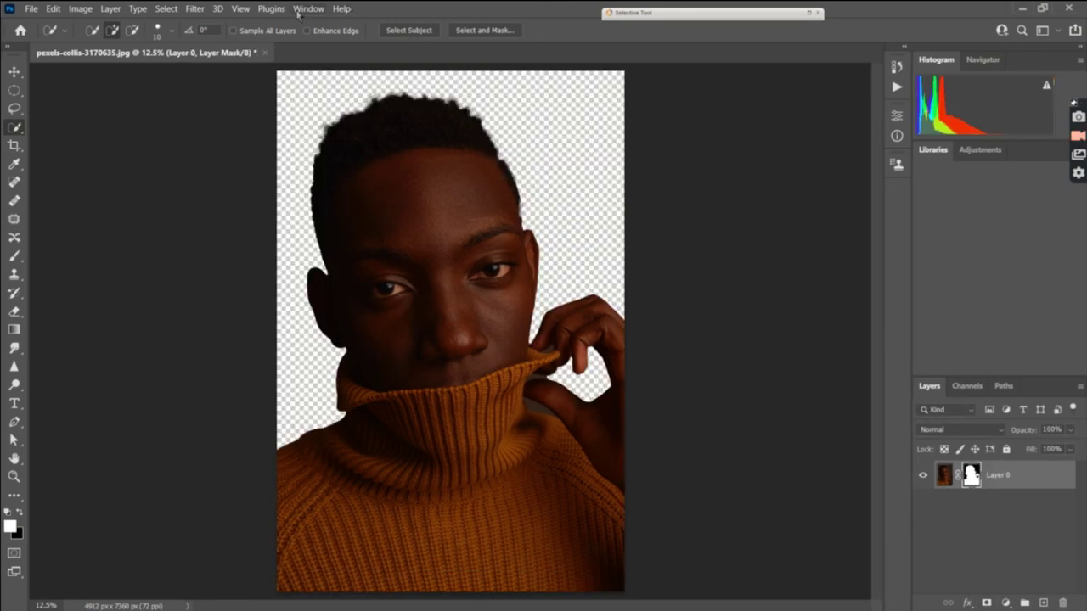
# Step: Play the '2. With Oil Paint' action on the cut-out portrait
pyautogui.click(897, 86)
pyautogui.scroll(-5, 779, 149)
pyautogui.scroll(-5, 779, 150)
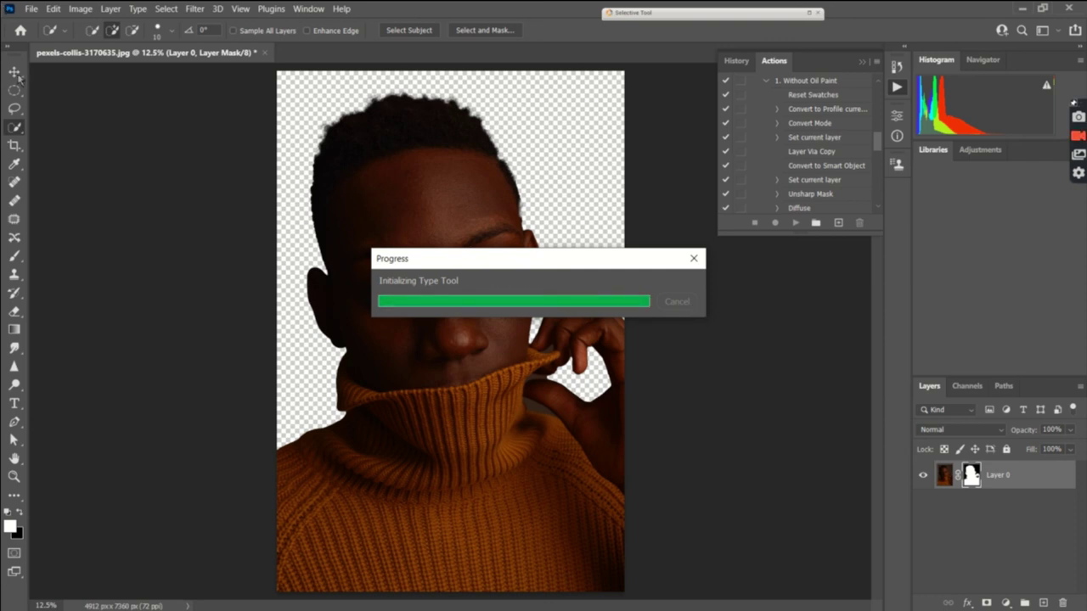
pyautogui.scroll(1, 826, 194)
pyautogui.scroll(1, 826, 194)
pyautogui.click(766, 110)
pyautogui.click(794, 124)
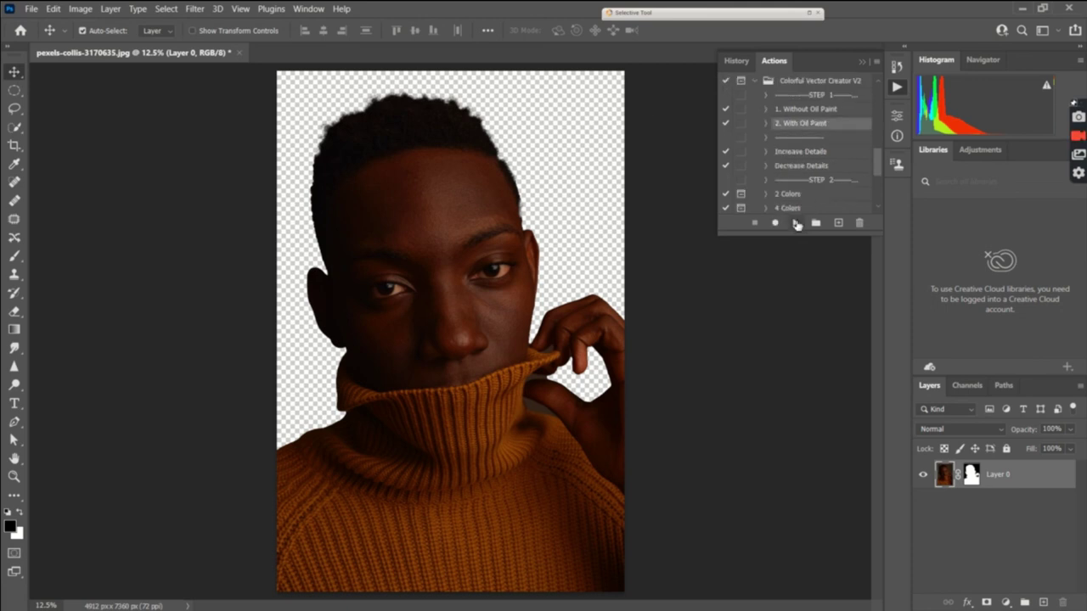
pyautogui.click(797, 221)
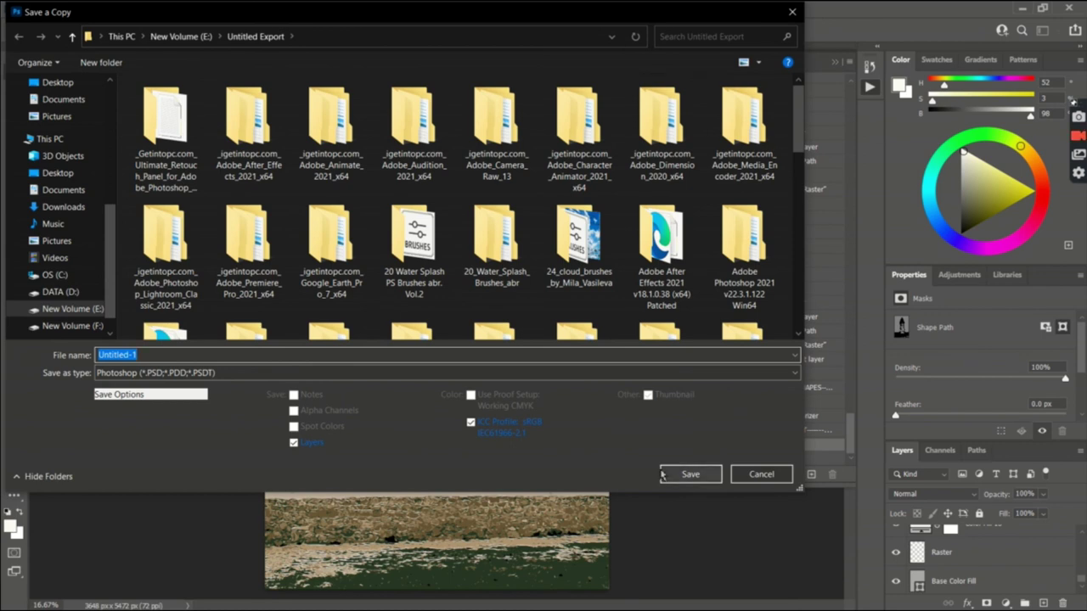
# Step: Choose Photoshop DCS 2.0 (*.EPS) as the file format for the Untitled-1 copy
pyautogui.click(536, 379)
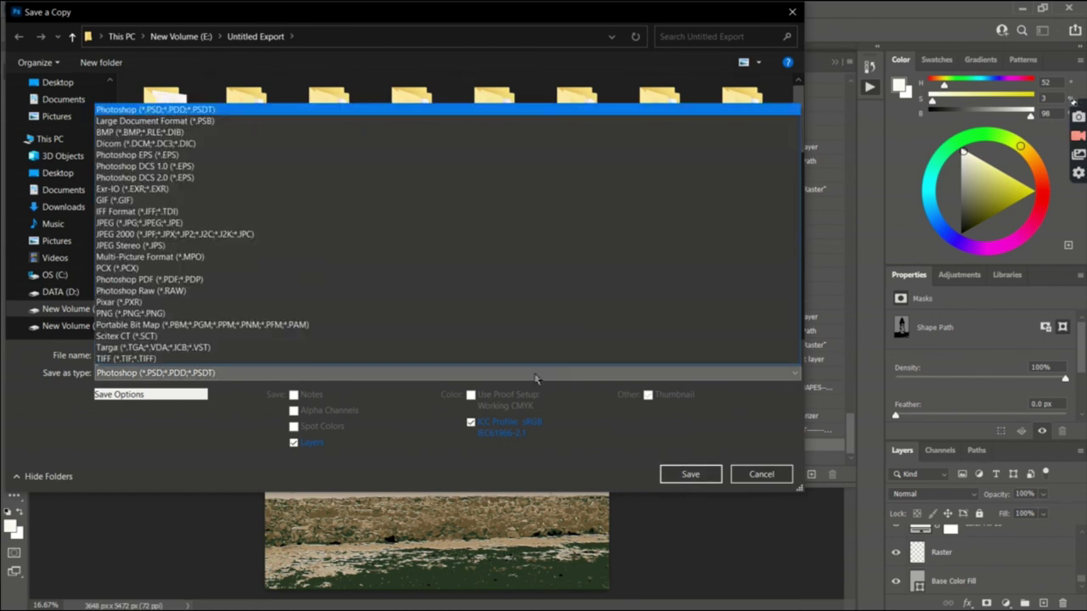
pyautogui.click(154, 180)
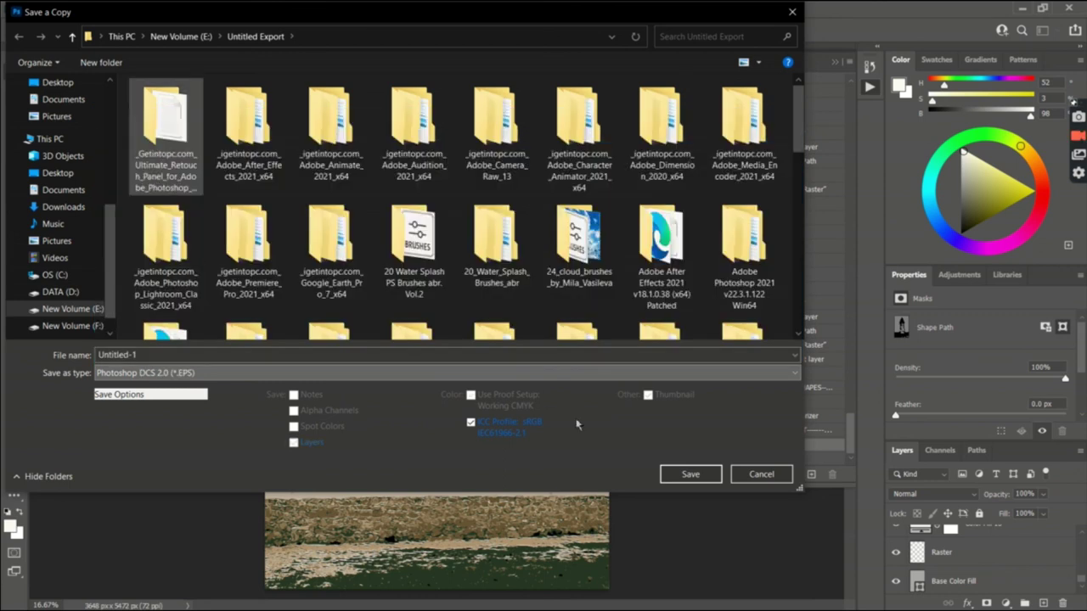